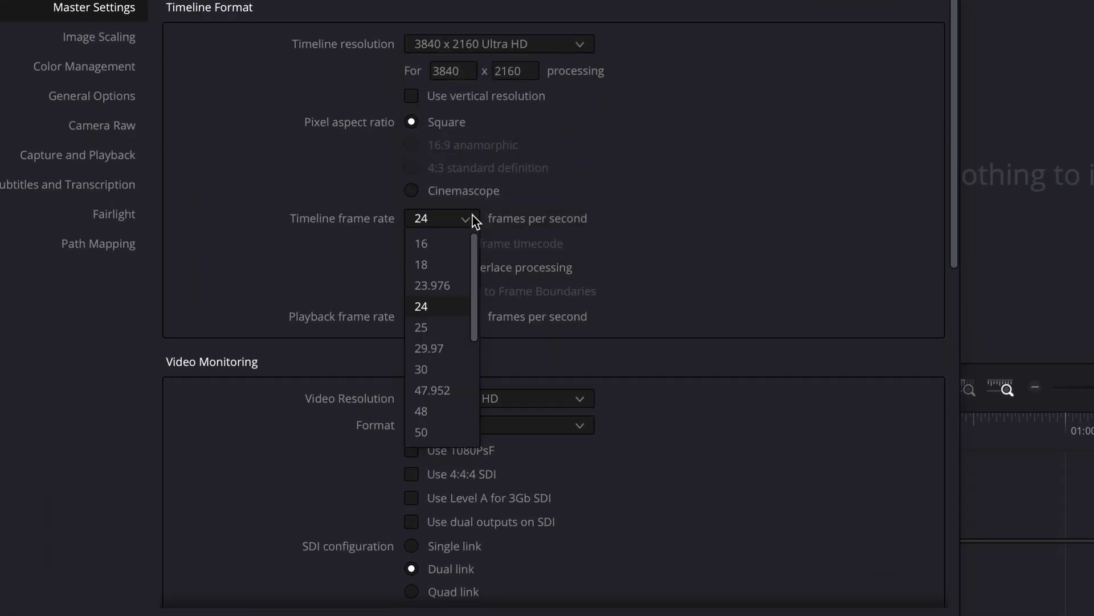
Choose 23.976 fps for the timeline, import C0220.MP4 into the Media Pool and drop it onto Timeline 1.
left_click(456, 285)
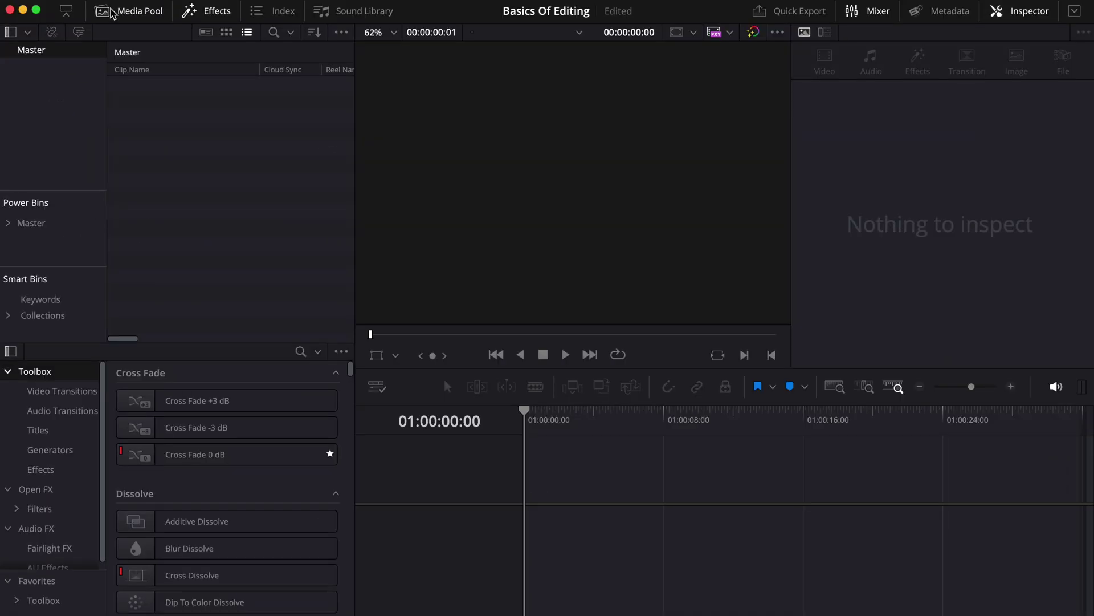
left_click_drag(496, 347, 313, 287)
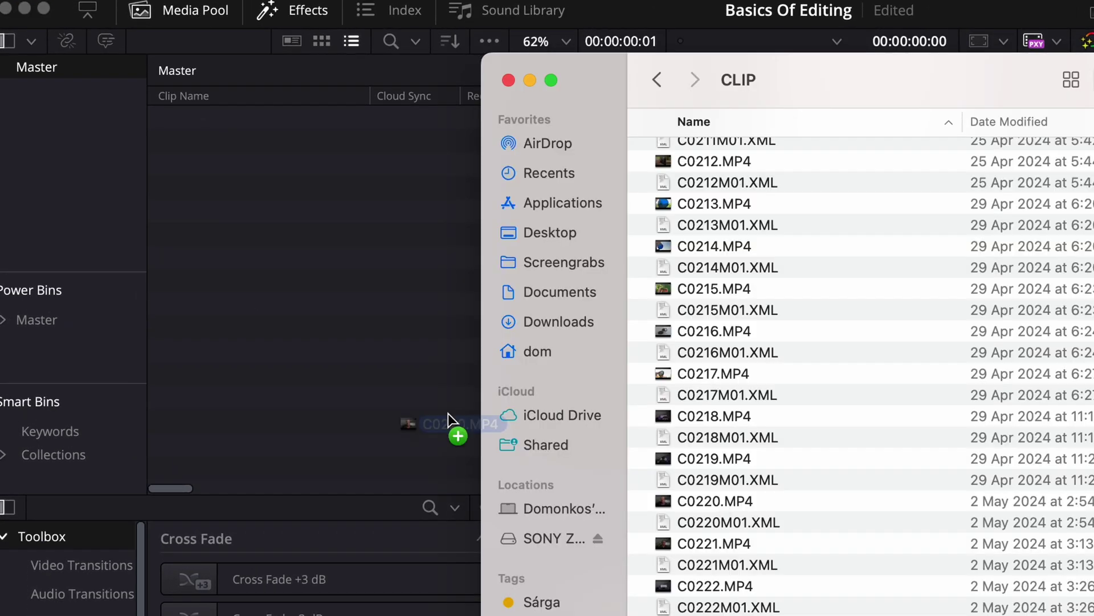
left_click_drag(449, 414, 189, 160)
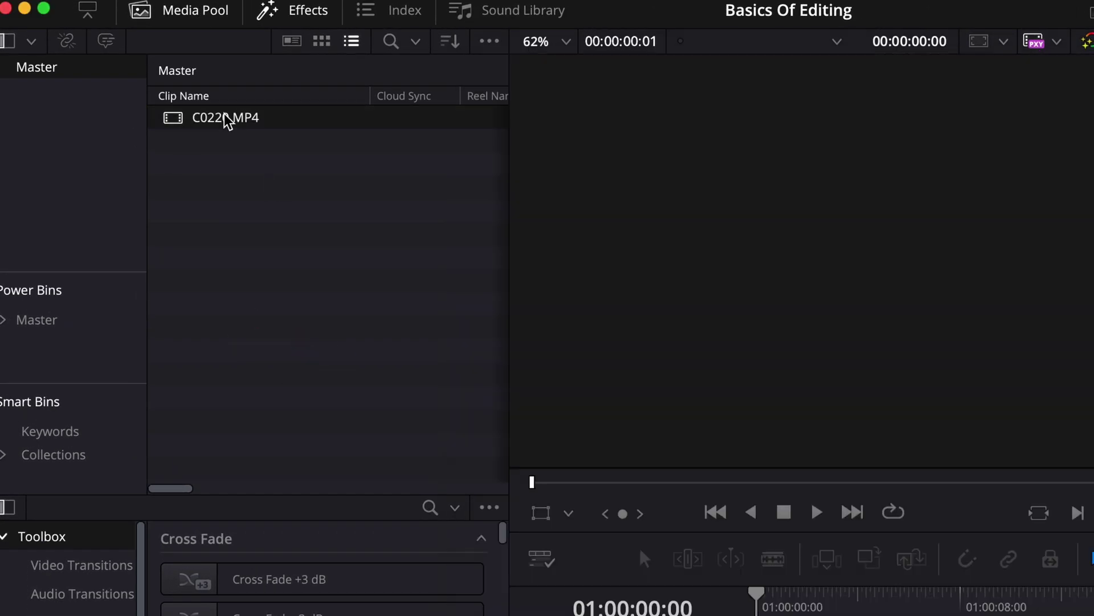
left_click_drag(237, 132, 274, 534)
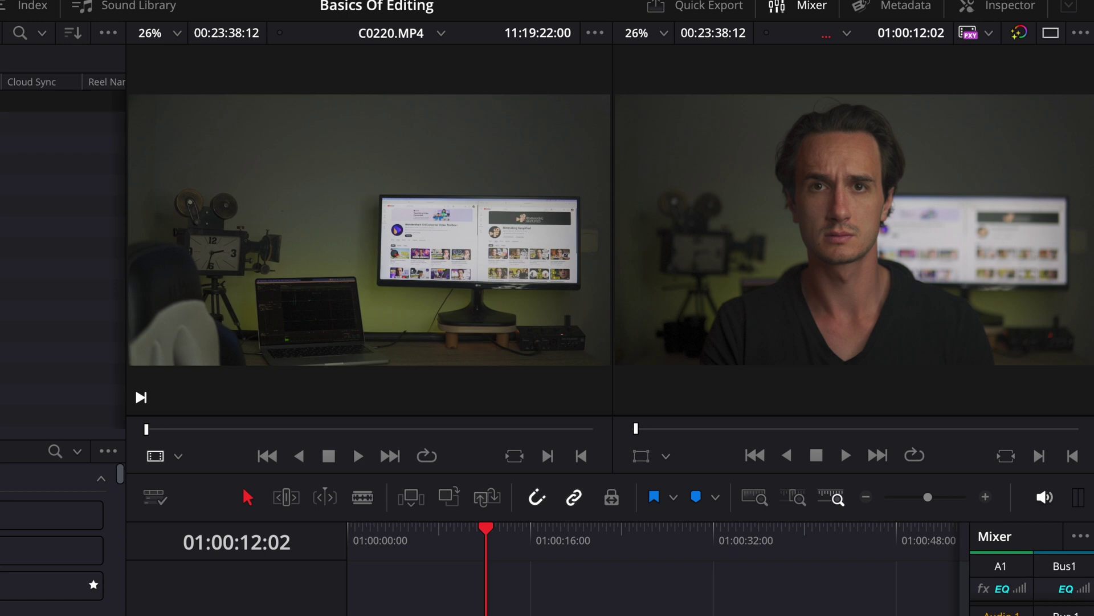
Scrub through the C0220.MP4 source clip and show the Generators list.
left_click(207, 429)
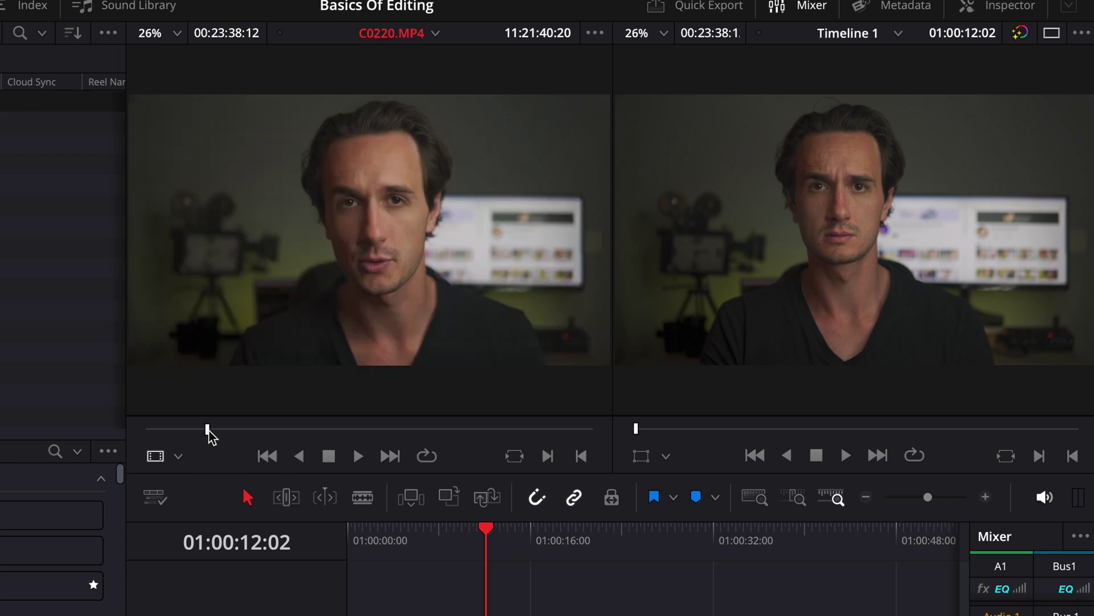
left_click_drag(207, 429, 357, 435)
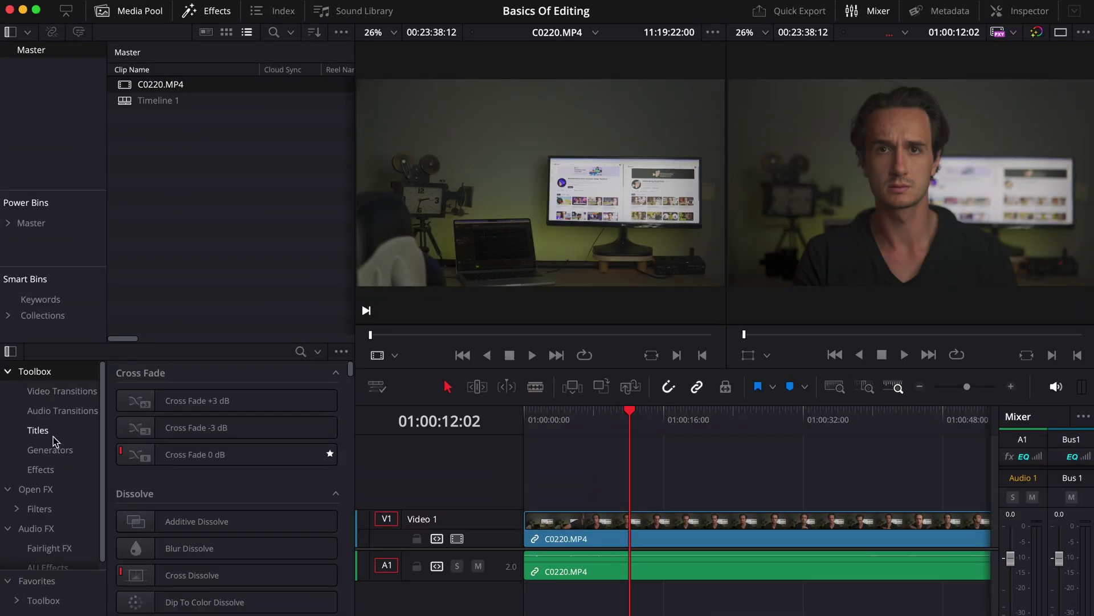
left_click(50, 449)
In the Inspector, raise the C0220.MP4 clip's zoom, then reset it to 1.000.
left_click(568, 517)
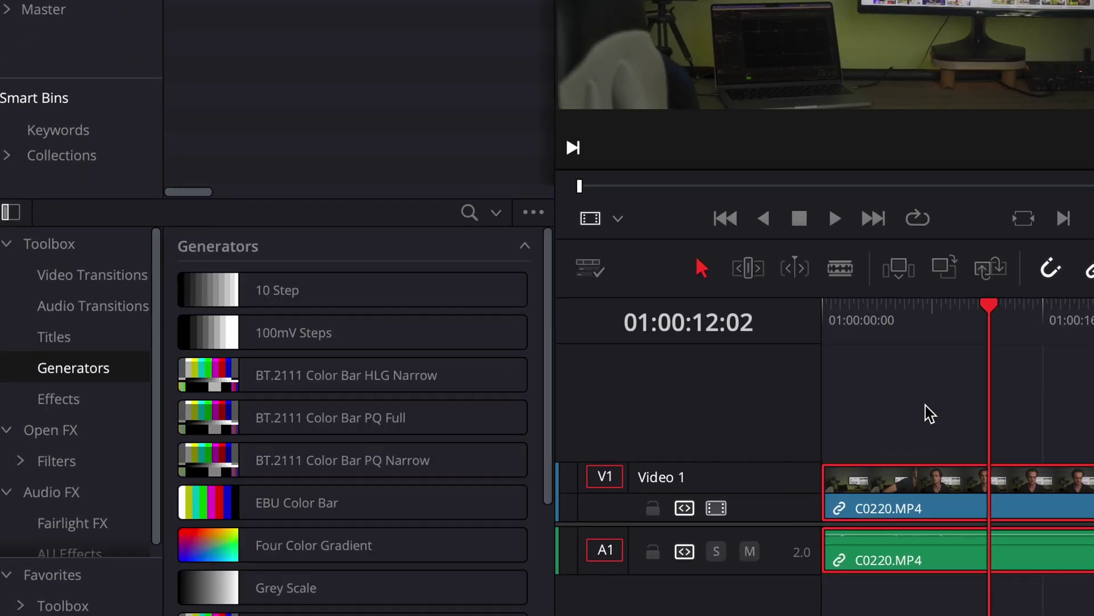
left_click(991, 19)
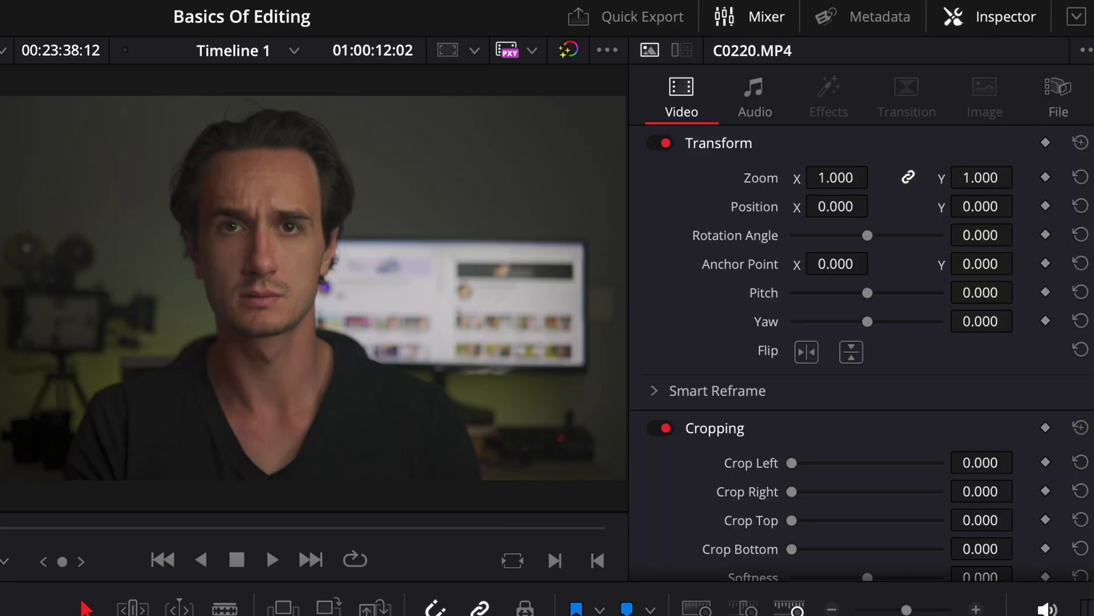
mouse_move(836, 177)
left_mouse_down()
mouse_move(855, 177)
mouse_move(844, 177)
left_mouse_up()
left_click(1081, 144)
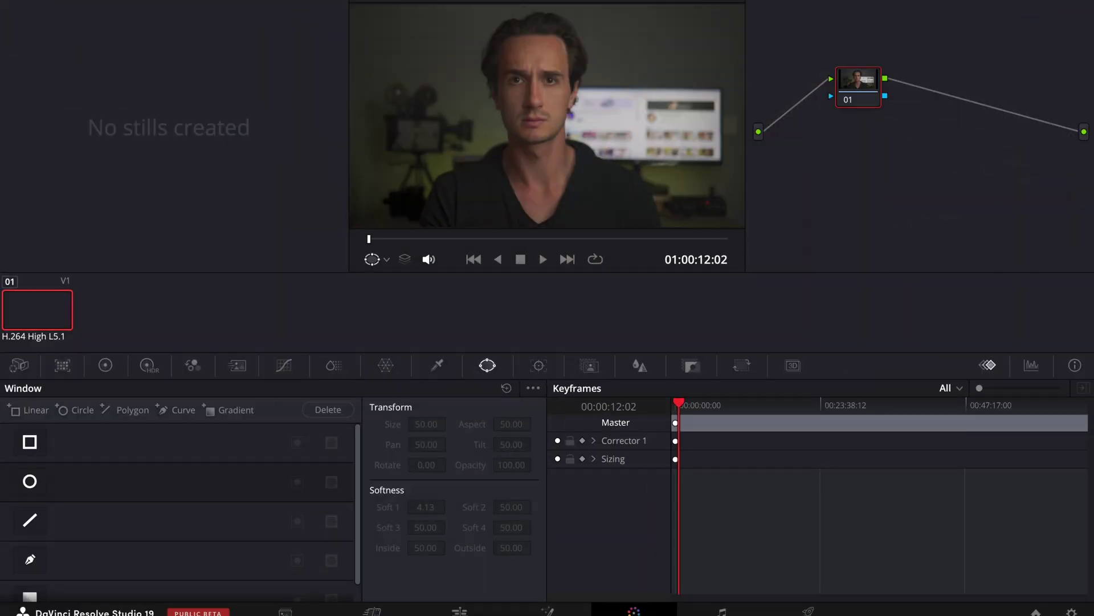
key("shift+5")
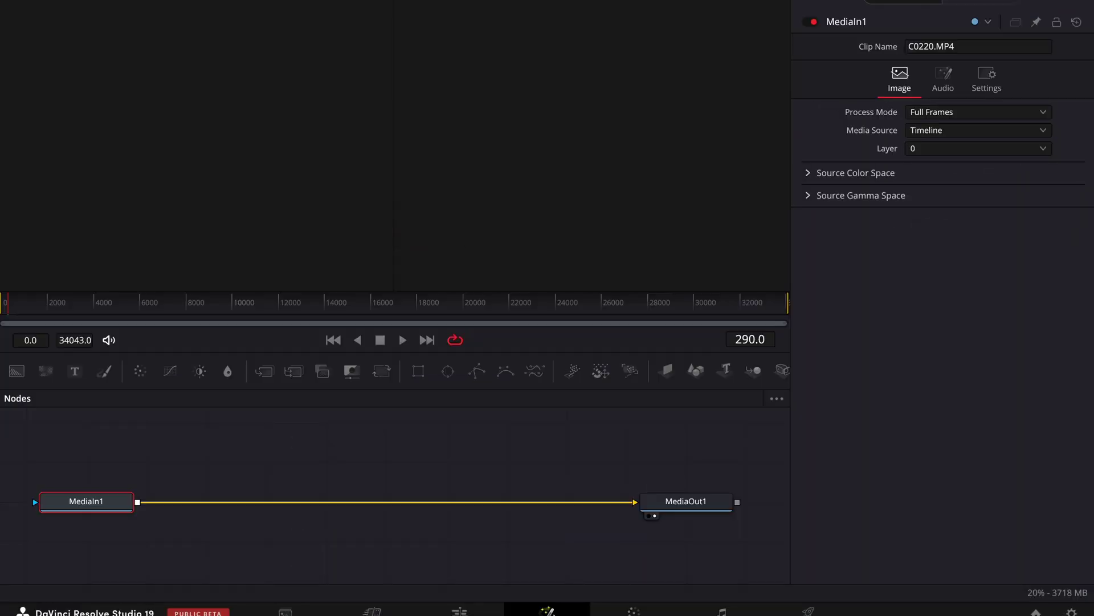
key("shift+6")
key("shift+7")
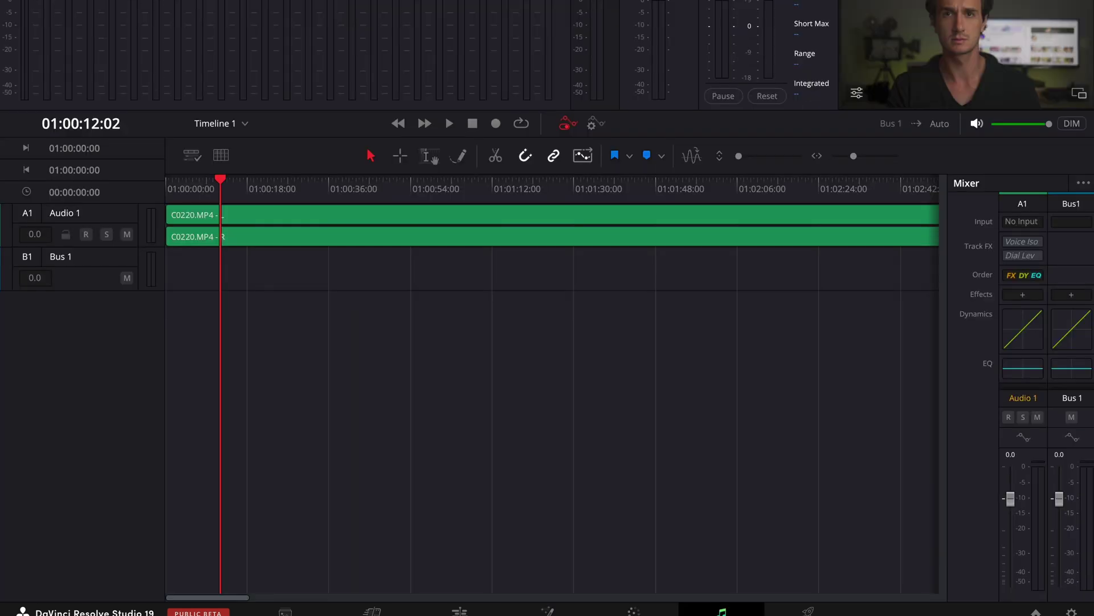
left_click(793, 614)
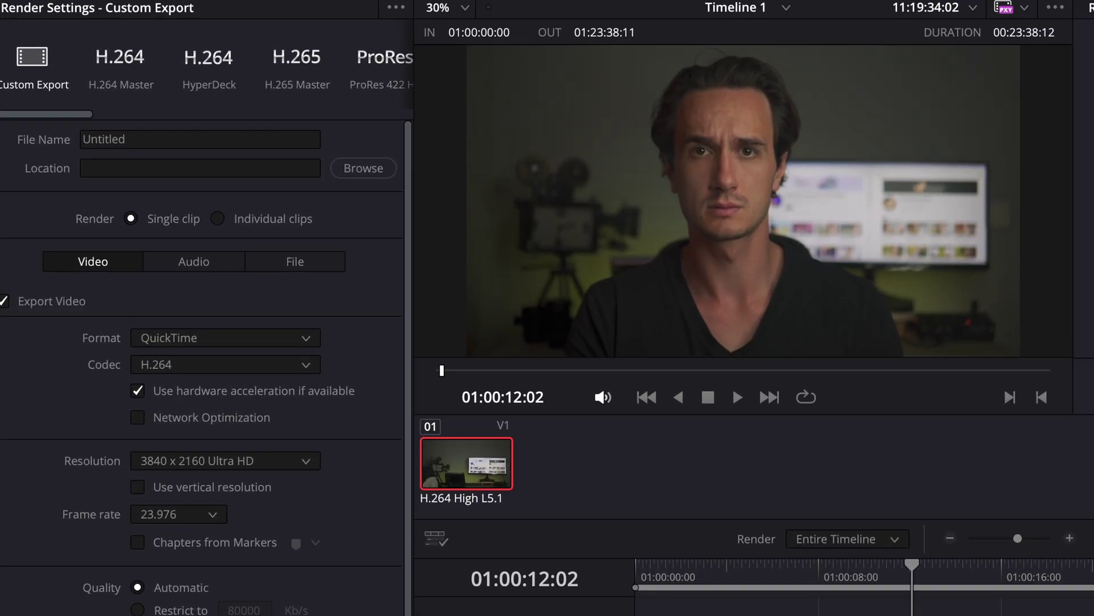
scroll(368, 525, "down", 3)
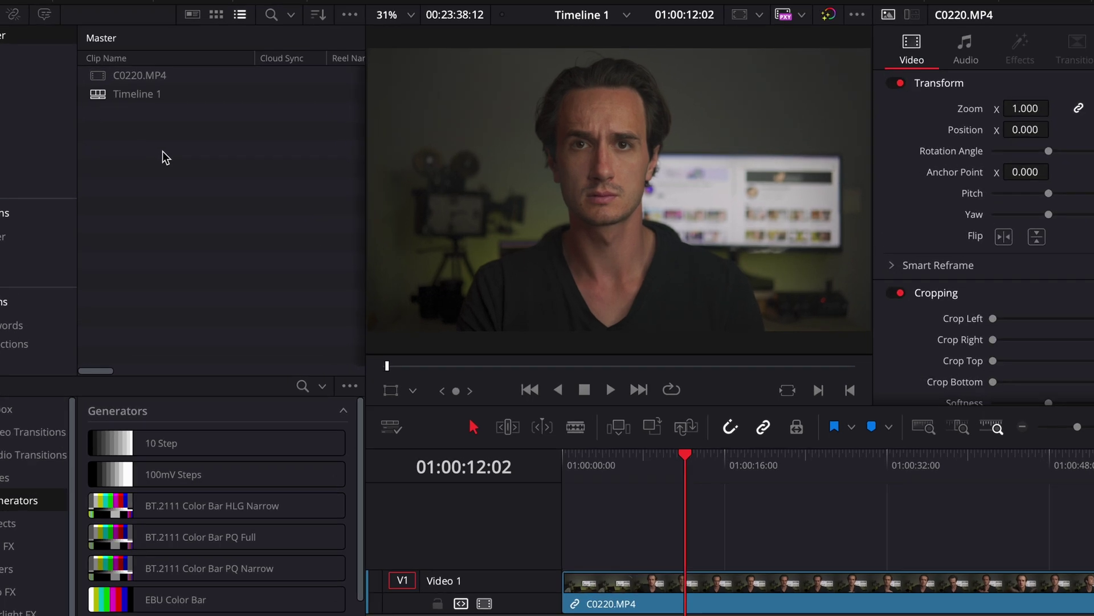
Create Timeline 2, Timeline 3 and Timeline 4 in the media pool.
right_click(177, 147)
mouse_move(195, 156)
left_click(469, 150)
key("Return")
right_click(265, 296)
mouse_move(327, 311)
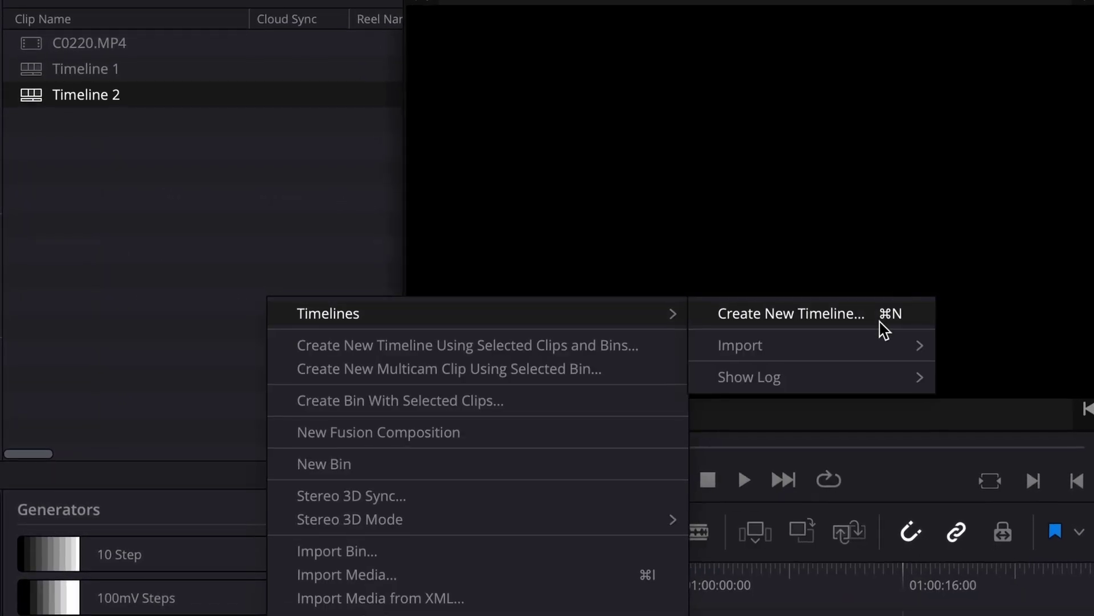
left_click(878, 319)
left_click(909, 556)
right_click(157, 267)
mouse_move(205, 279)
left_click(617, 285)
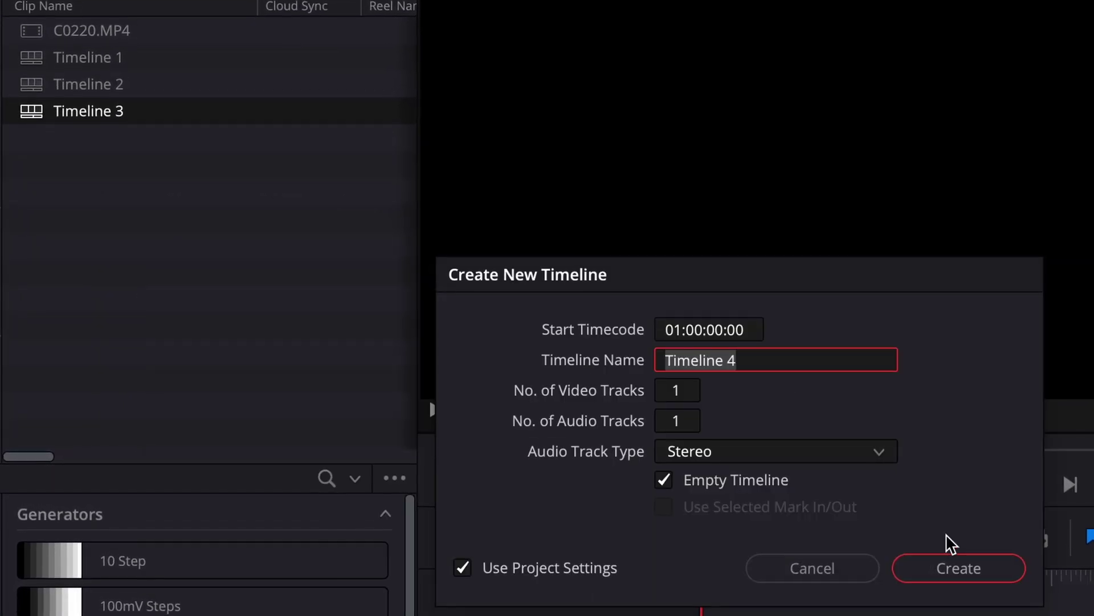
left_click(955, 564)
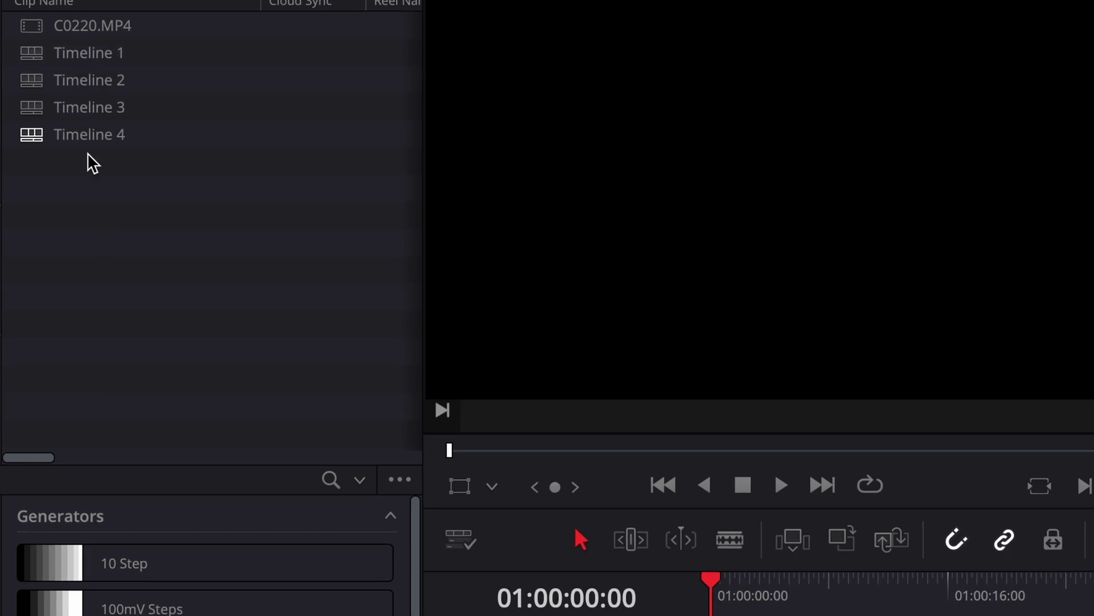
Reopen Timeline 1 and view its timeline settings.
double_click(98, 57)
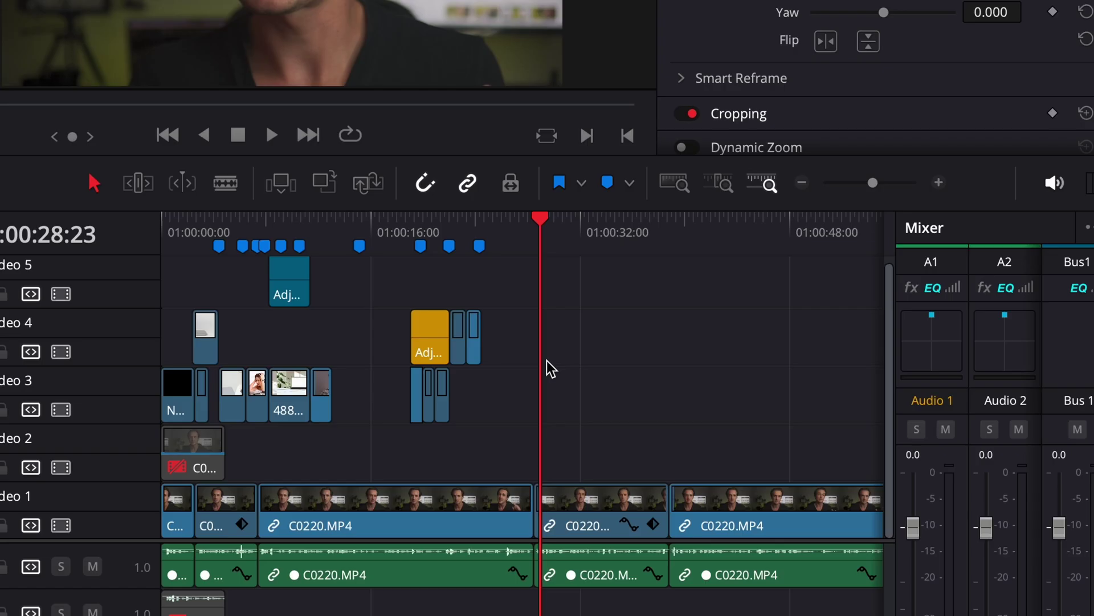
scroll(700, 371, "right", 5)
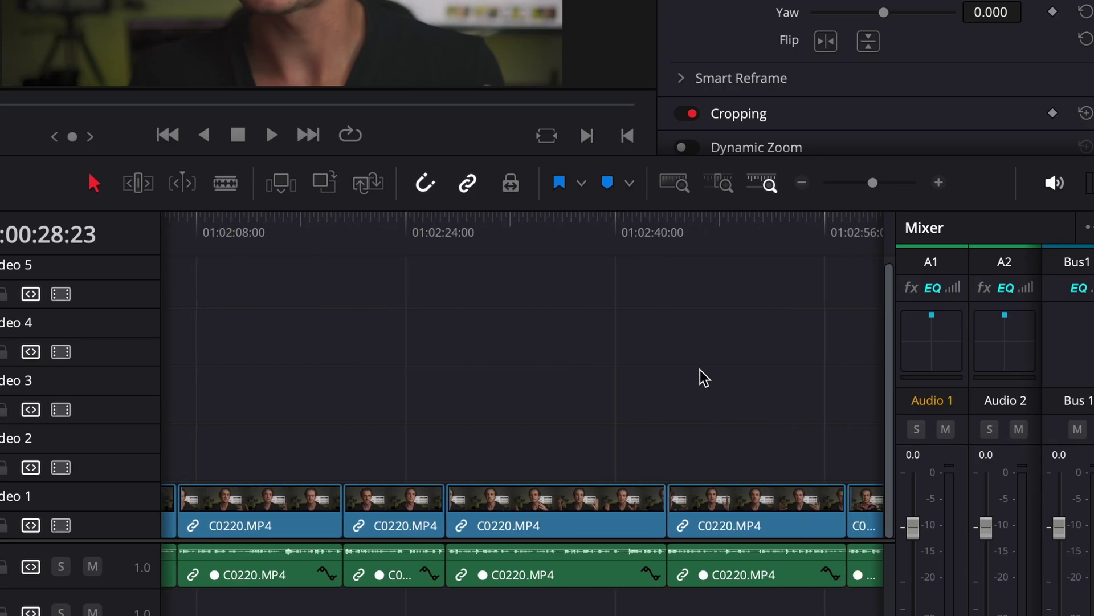
scroll(700, 371, "left", 10)
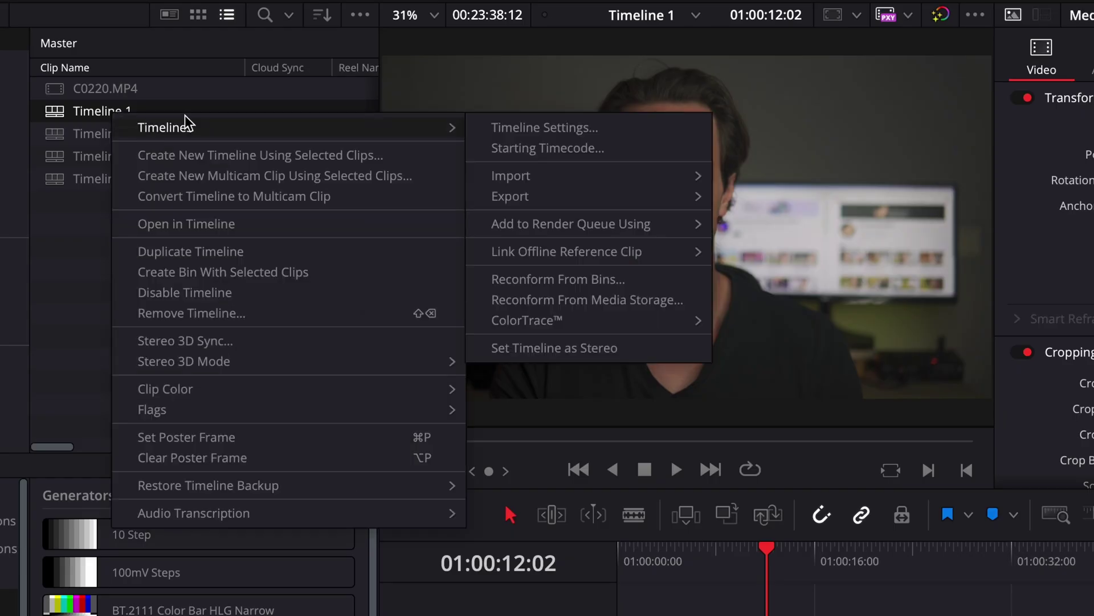
left_click(545, 128)
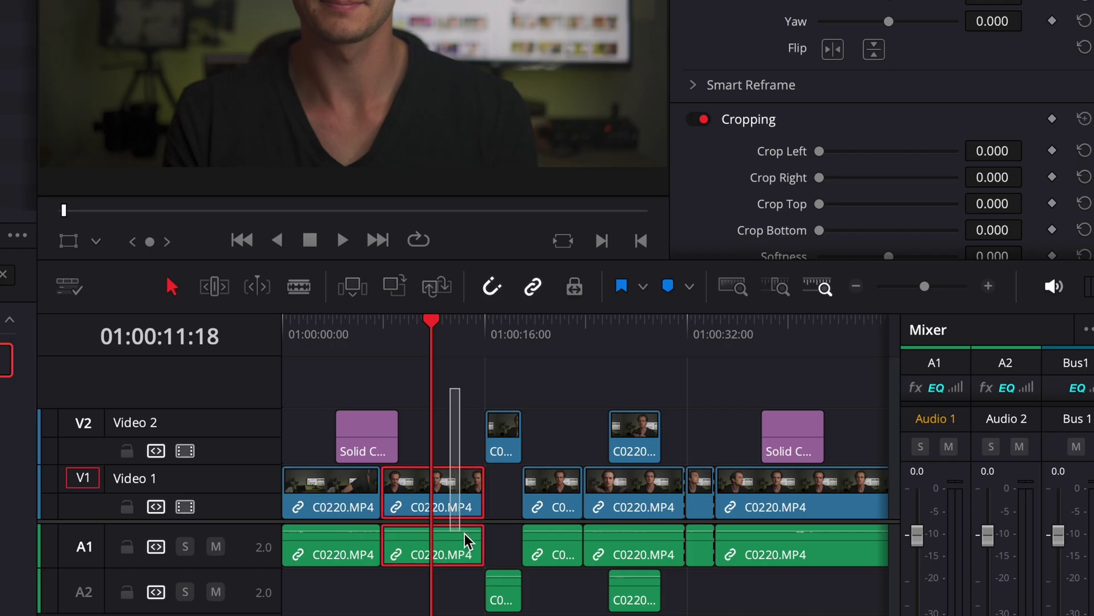
Turn the selected Timeline 1 clips into Compound Clip 1 and open it in the timeline.
left_click_drag(540, 566, 539, 564)
right_click(531, 479)
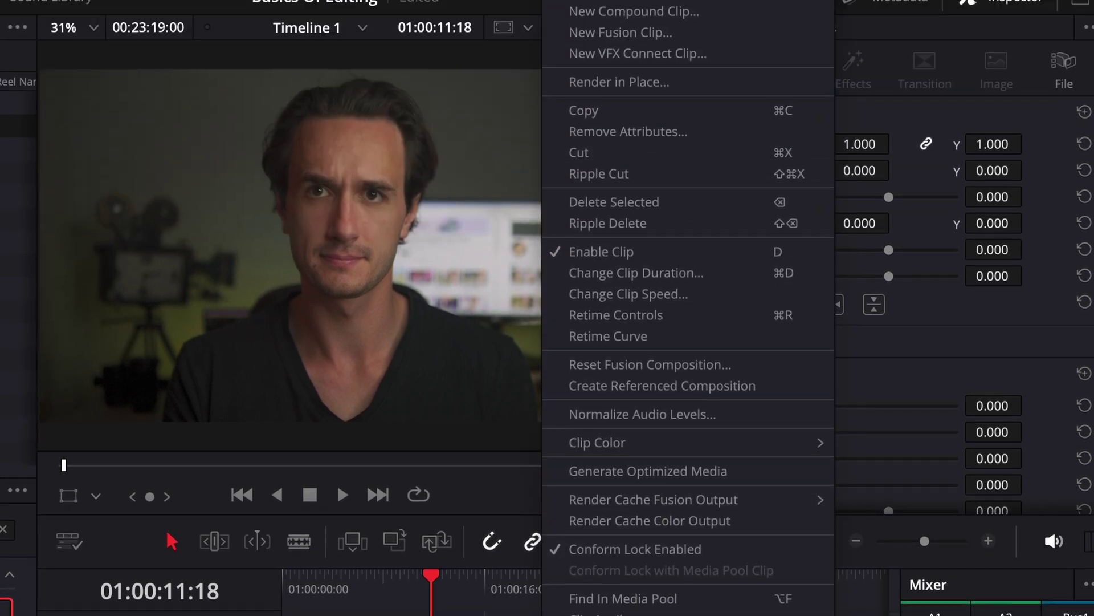
left_click(620, 12)
left_click(463, 523)
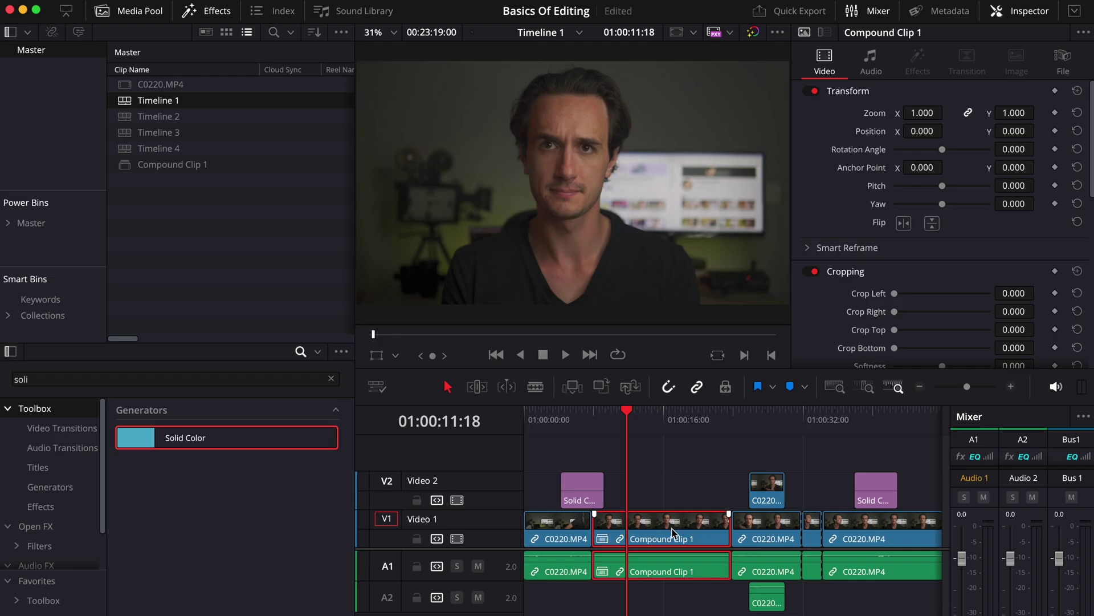
right_click(674, 533)
left_click(736, 53)
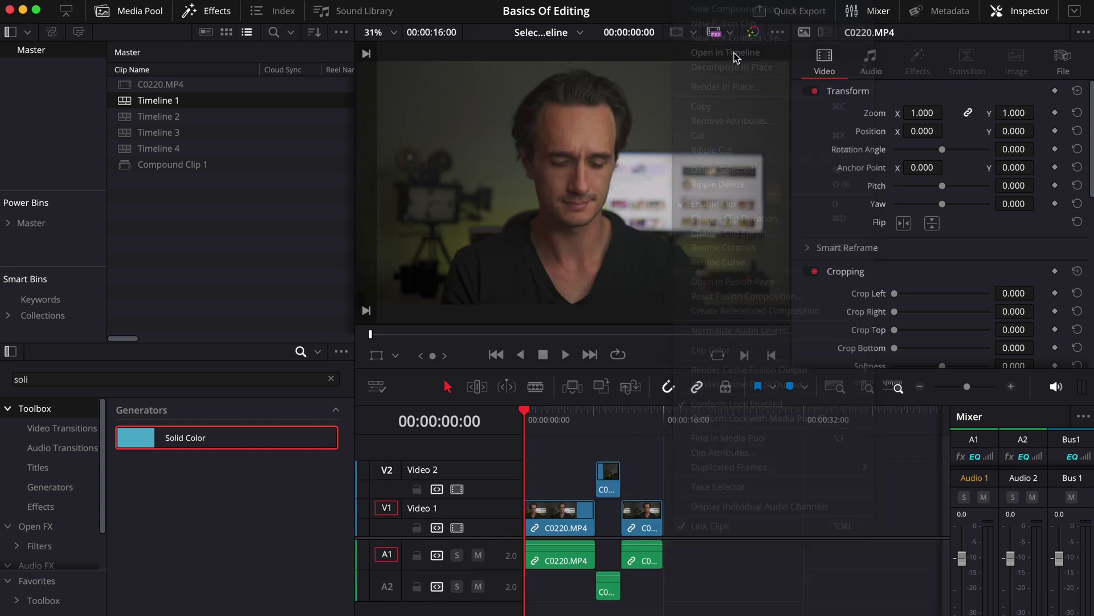
Make Compound Clip 2 from the clips inside and open it in the timeline.
right_click(562, 514)
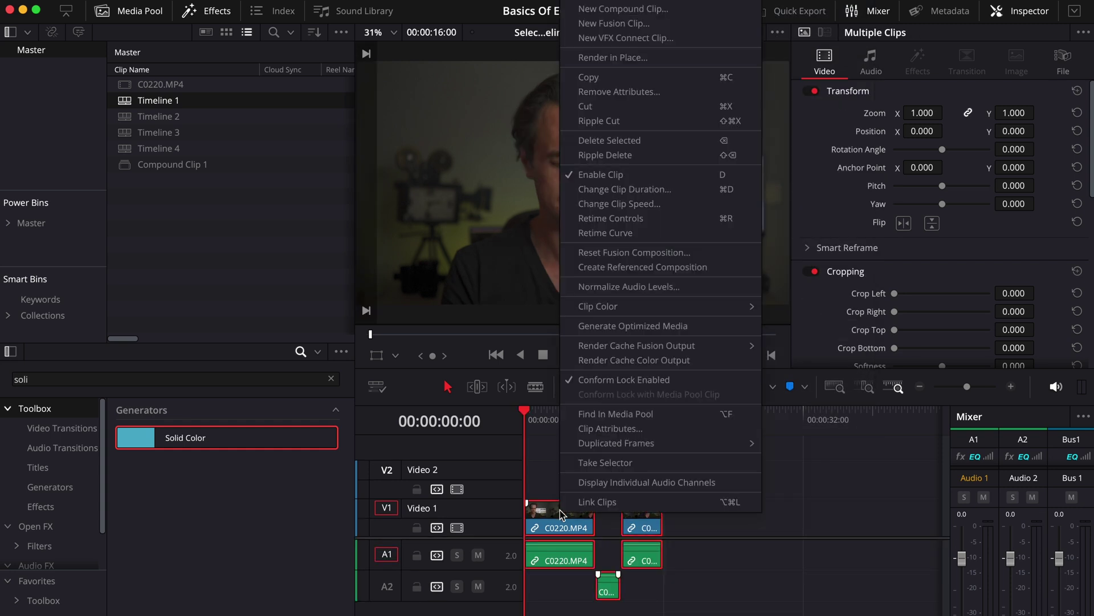
left_click(681, 10)
left_click(647, 373)
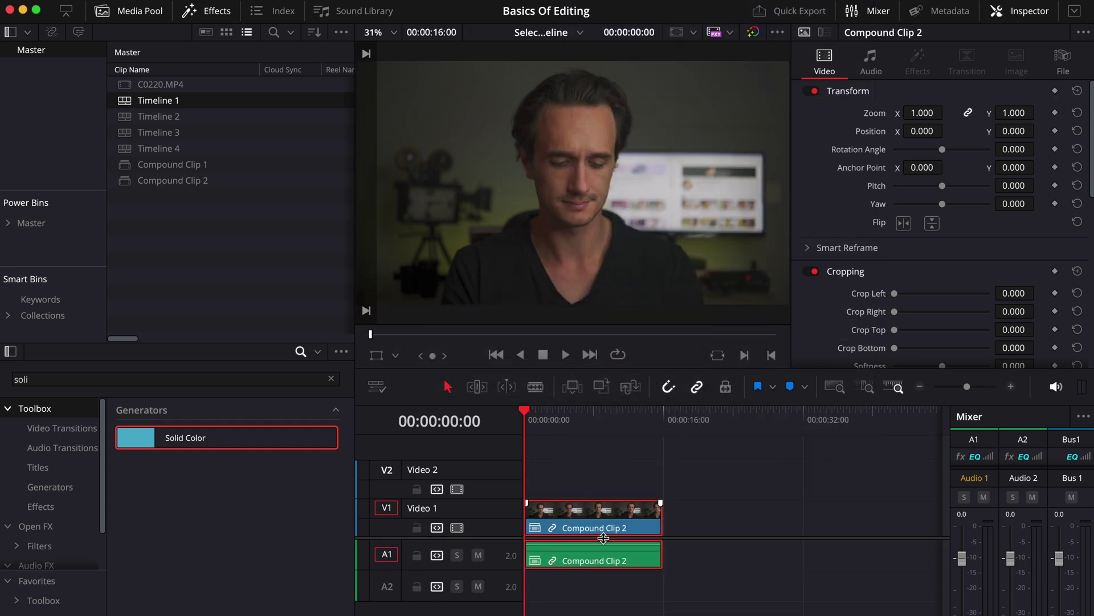
right_click(591, 521)
left_click(643, 52)
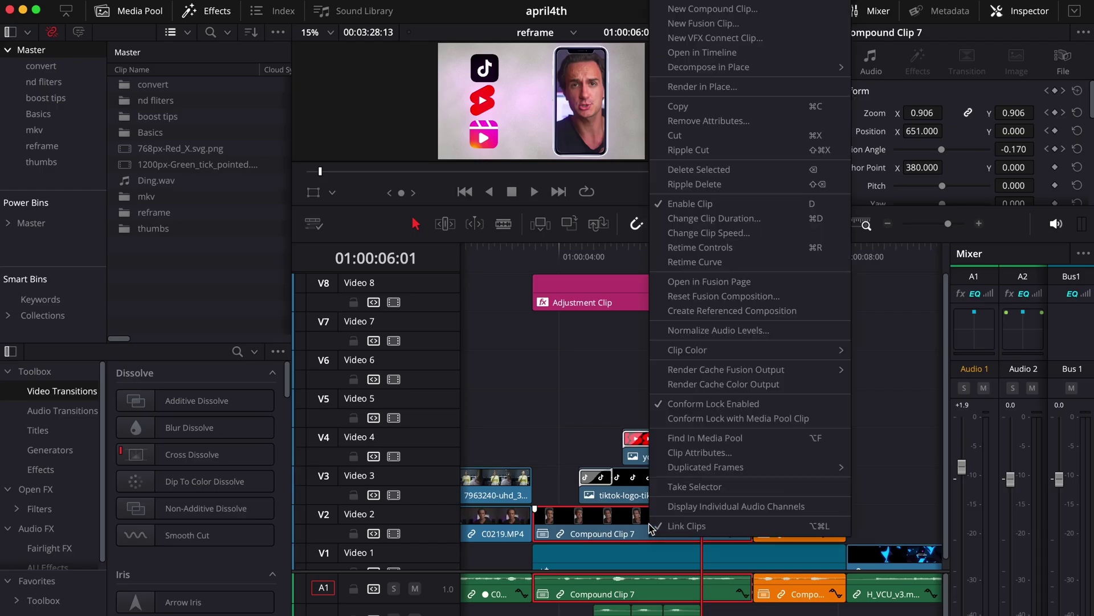
Open Compound Clip 7 and switch off tracks V5, V4, V3, V2 and V1.
left_click(781, 54)
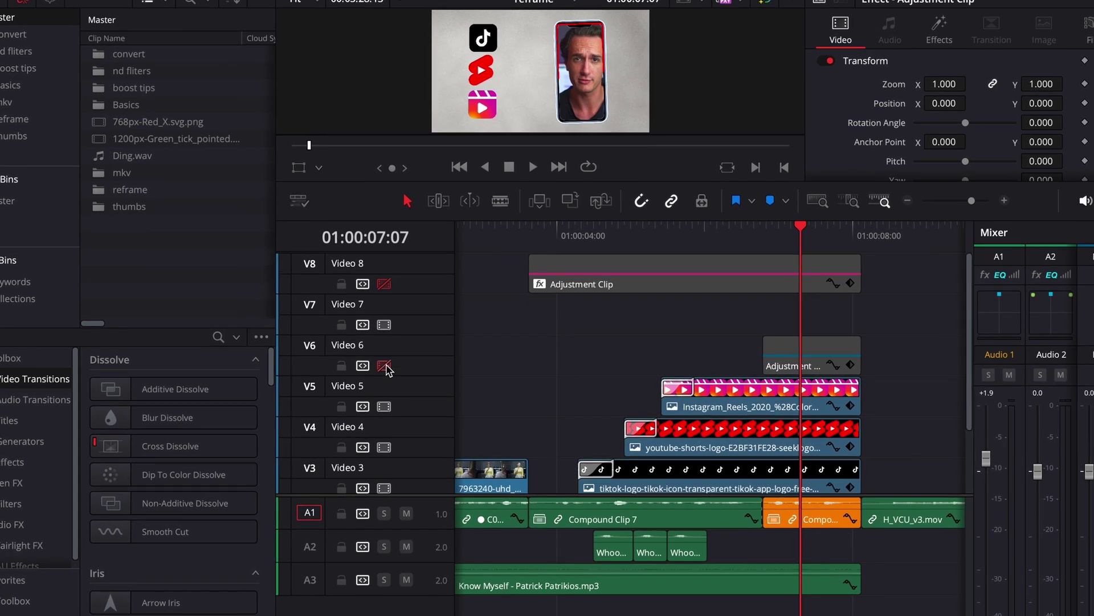
left_click(389, 411)
left_click(379, 443)
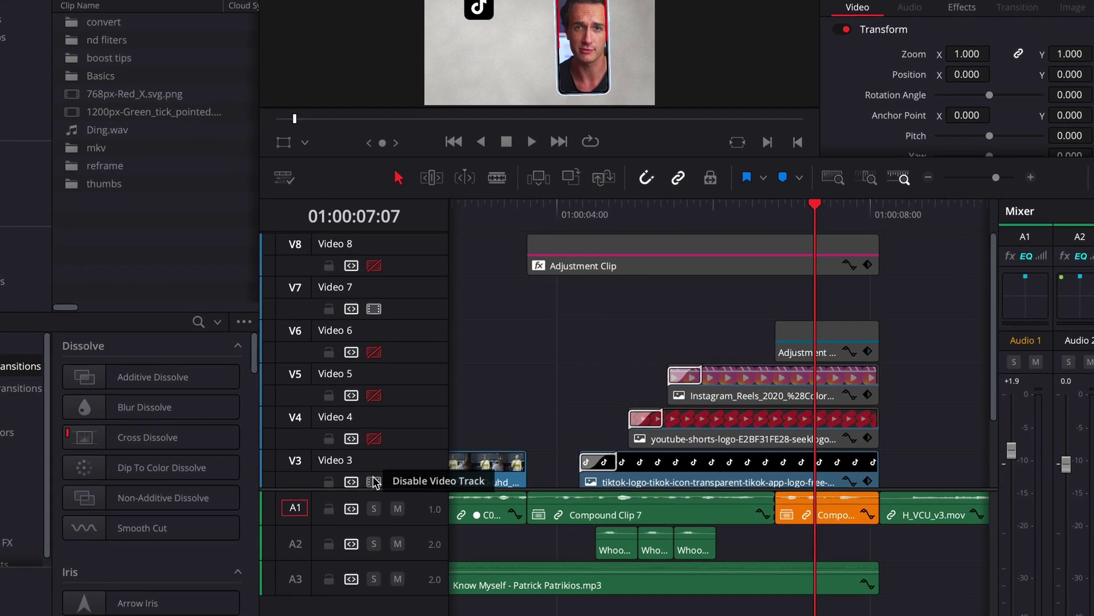
left_click(379, 484)
scroll(375, 456, "down", 2)
left_click(369, 430)
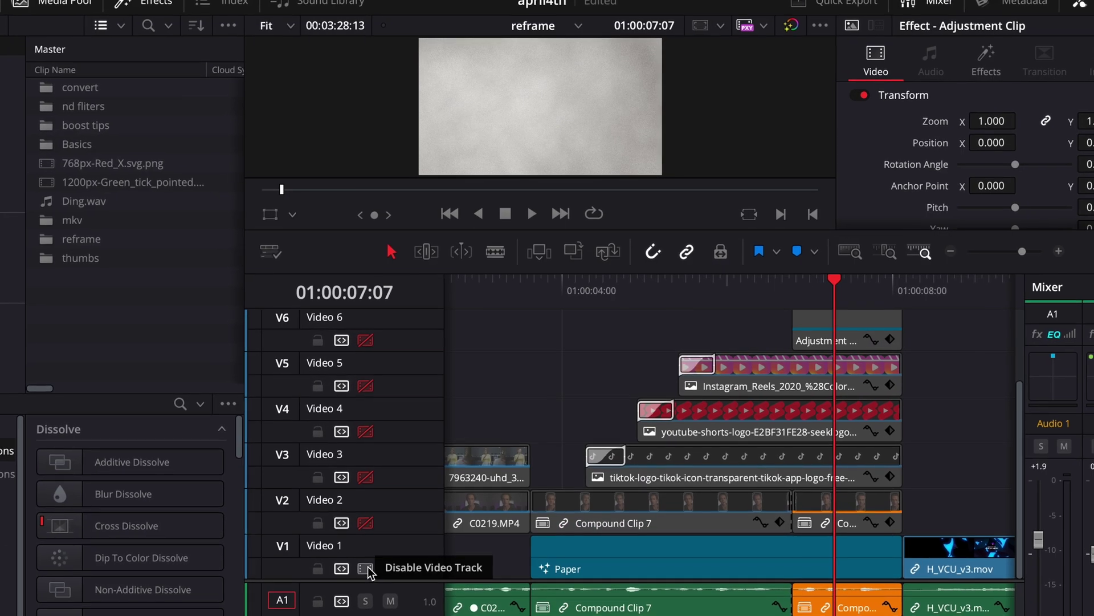
left_click(369, 474)
Turn tracks V3, V4, V5, V6, V8 and V2 back on.
left_click(361, 480)
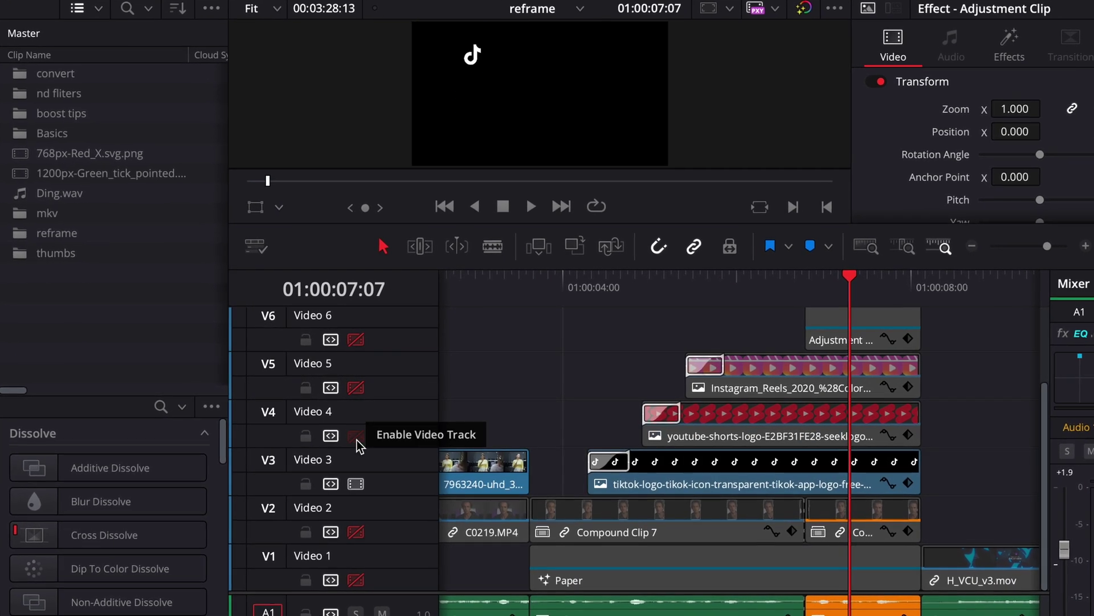
left_click(361, 434)
left_click(361, 387)
left_click(361, 341)
left_click(346, 344)
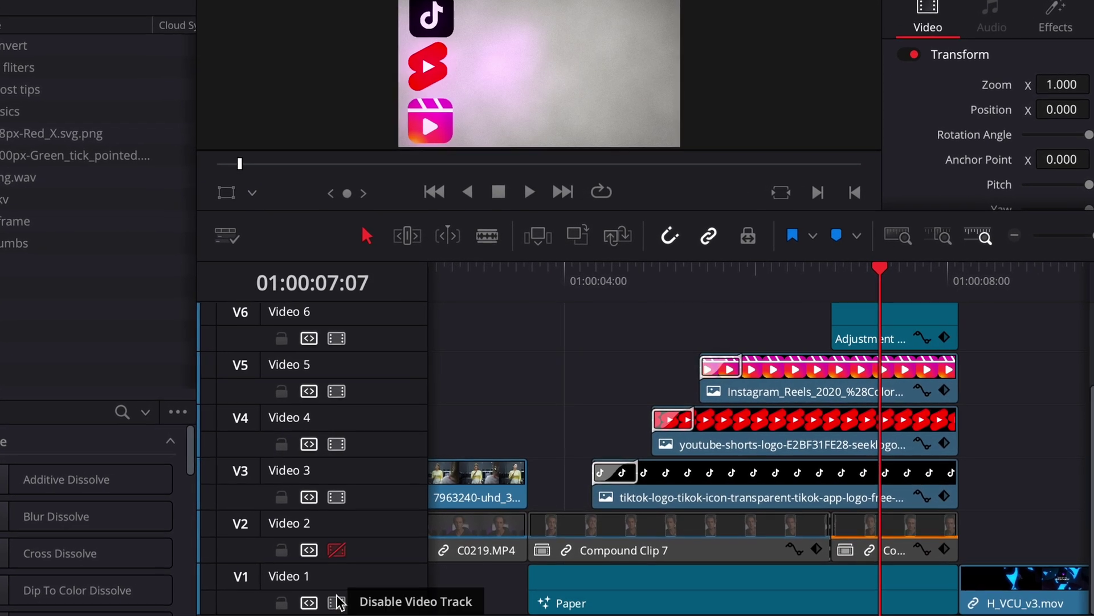
left_click(336, 550)
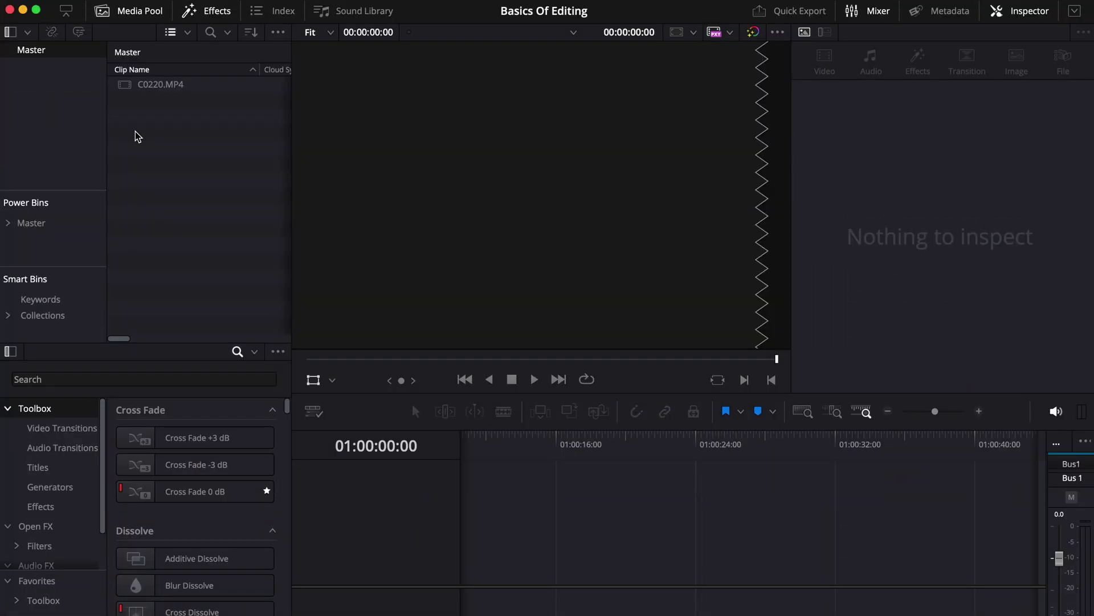
Create a bin named Main and move C0220.MP4 into it.
right_click(137, 136)
left_click(218, 251)
type("Main")
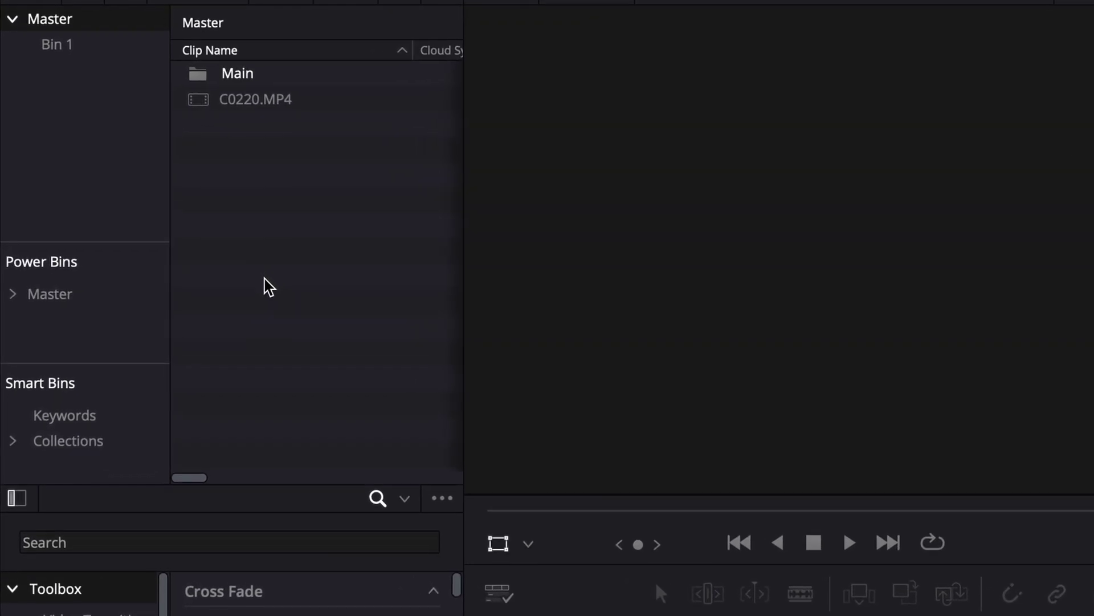
key("Return")
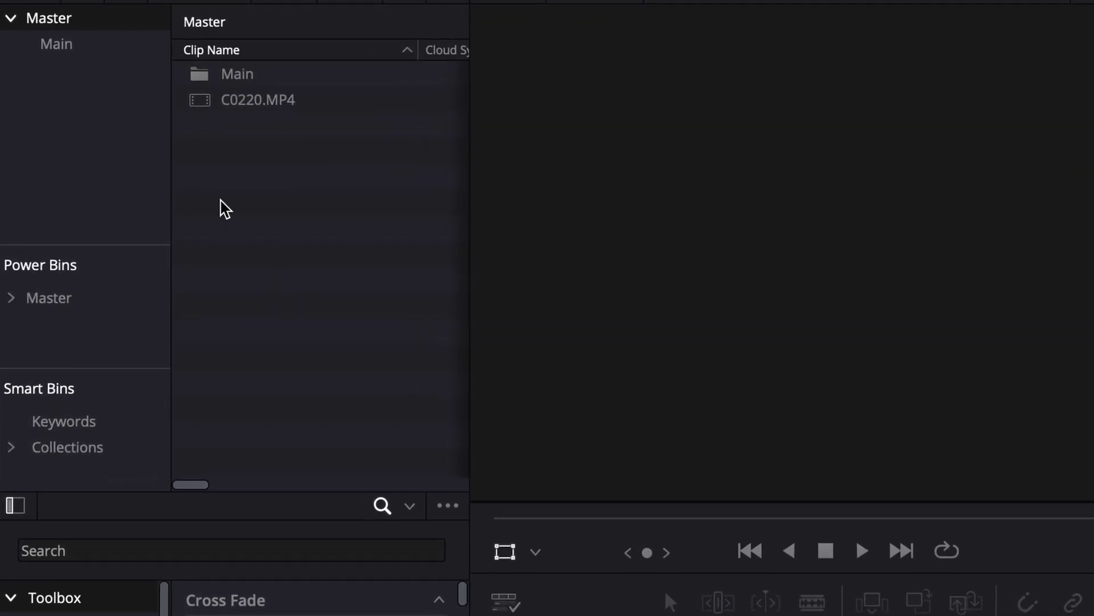
left_click(249, 110)
left_click_drag(249, 110, 238, 75)
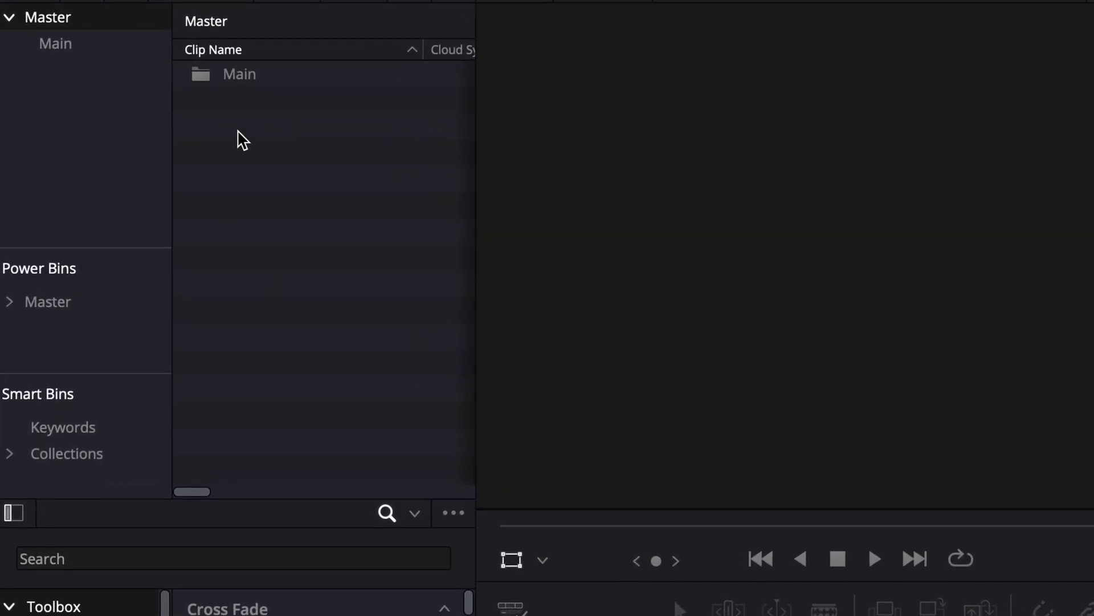
Add three more bins named B-roll, Audio & SFX and Assets.
right_click(231, 169)
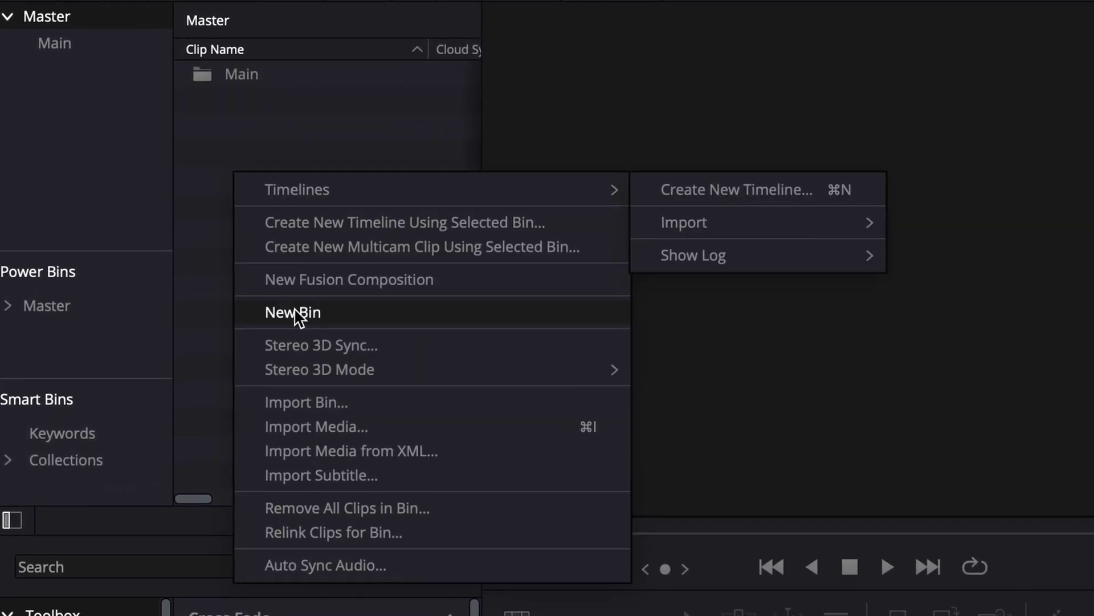
left_click(296, 313)
type("B-roll")
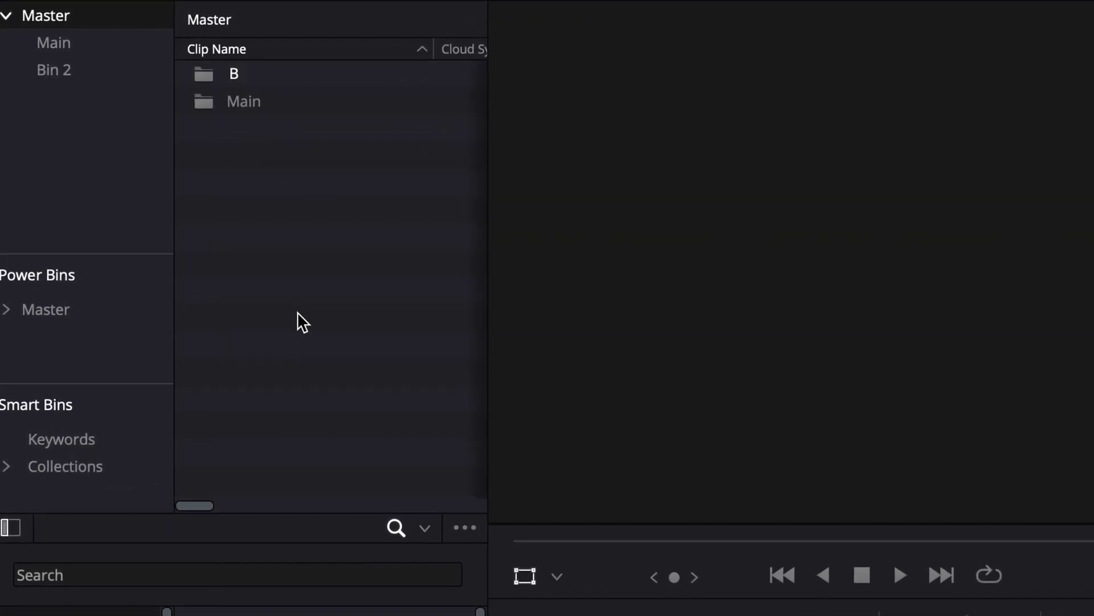
key("Return")
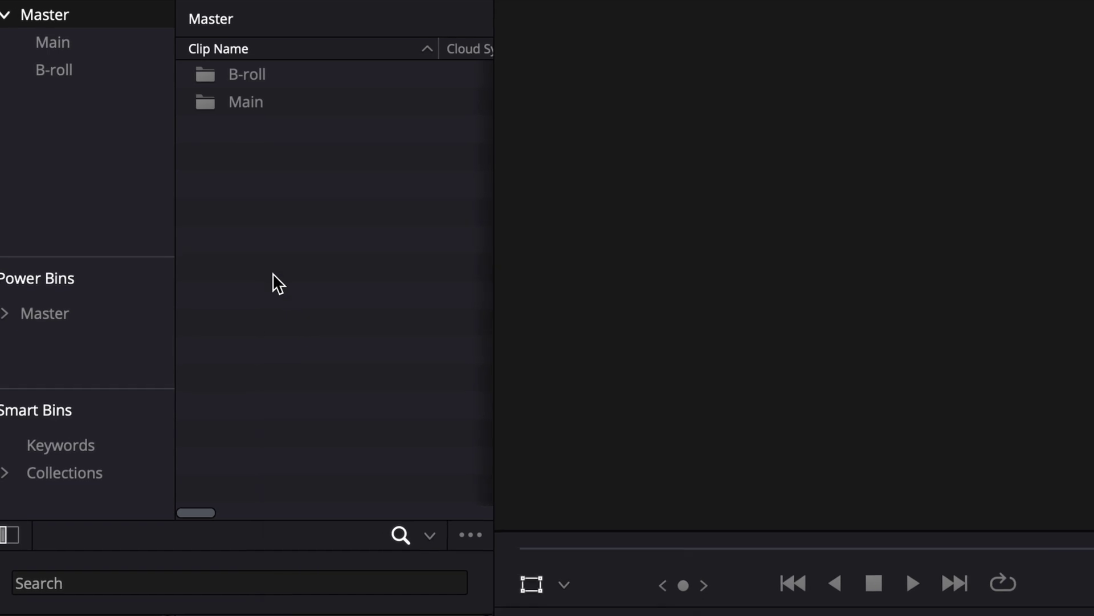
right_click(272, 273)
left_click(341, 421)
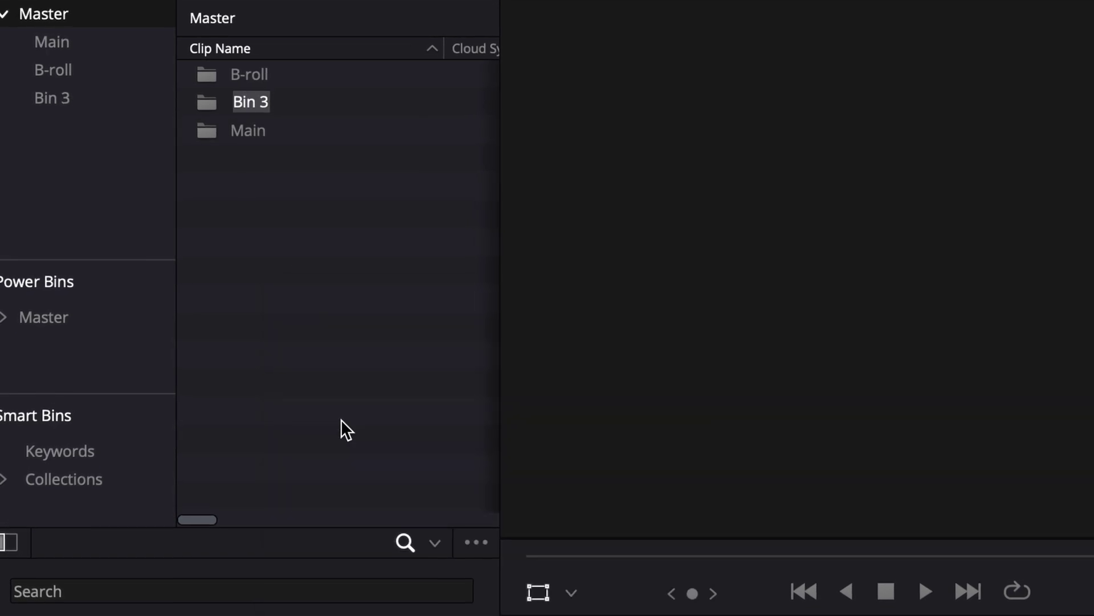
type("Audio & SFX")
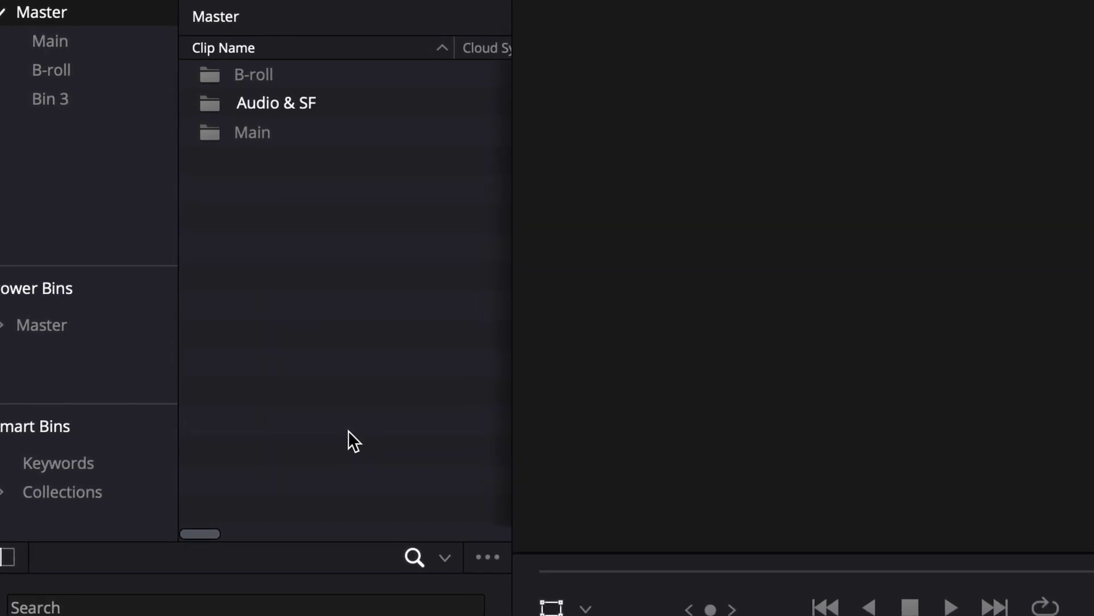
key("Return")
right_click(339, 326)
left_click(388, 480)
type("Assets")
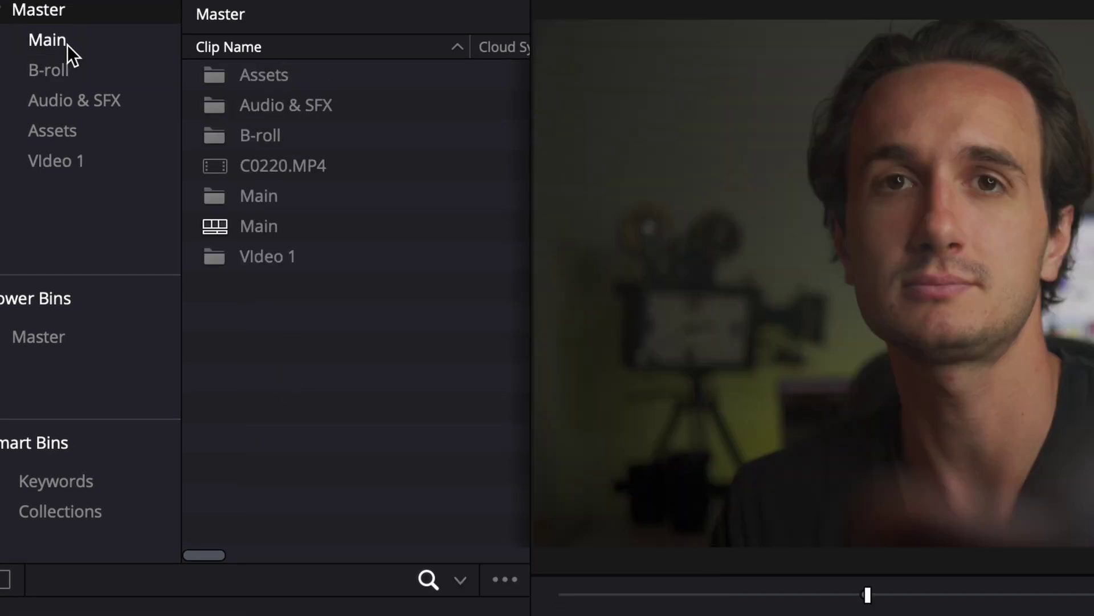
Nest the Main, B-roll, Audio & SFX and Assets bins inside Video 1.
left_click(67, 44)
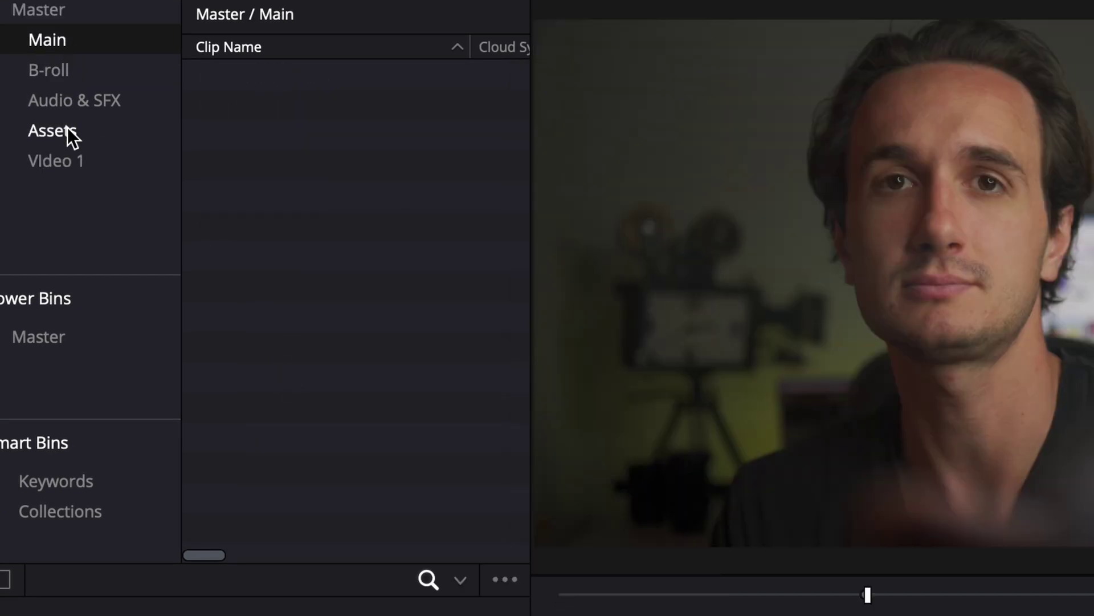
left_click(67, 130, "shift")
left_click_drag(57, 125, 60, 161)
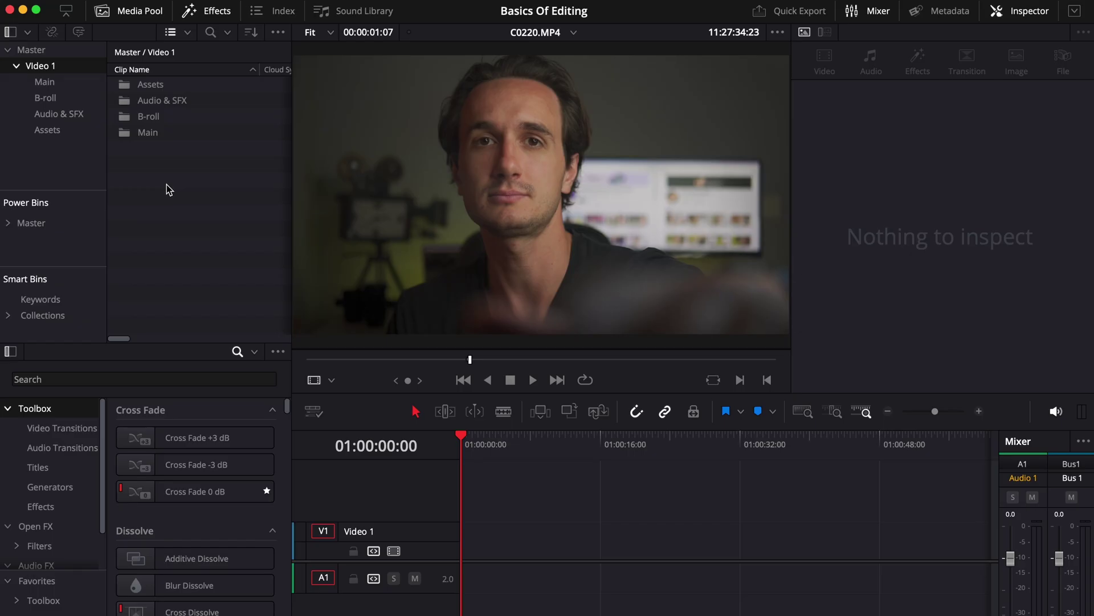
Create an empty timeline named Main in the Main bin and show the media pool's sort options.
right_click(143, 135)
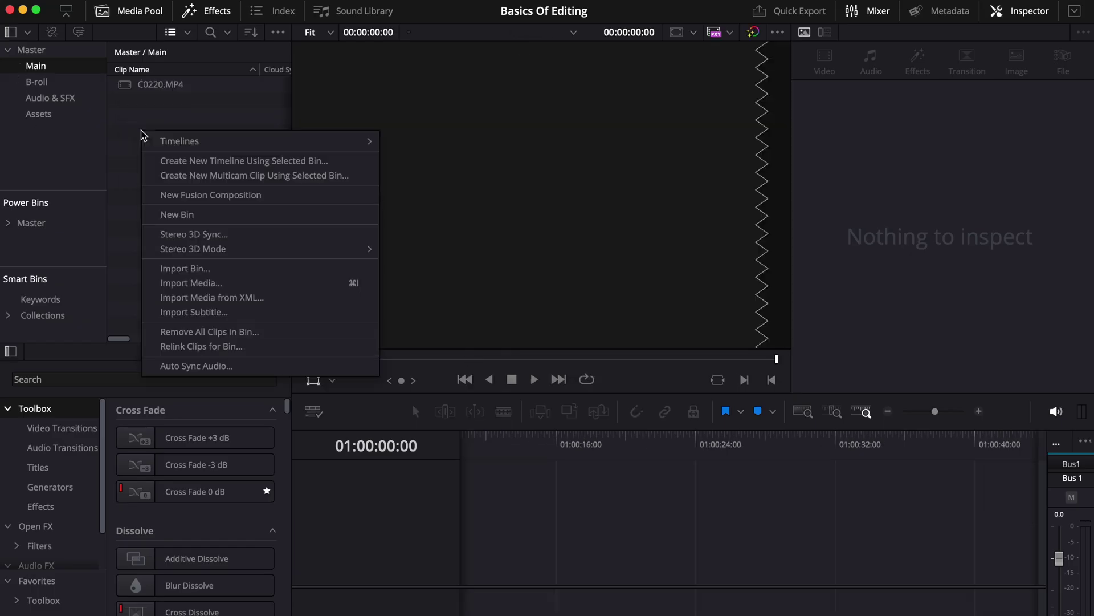
left_click(415, 141)
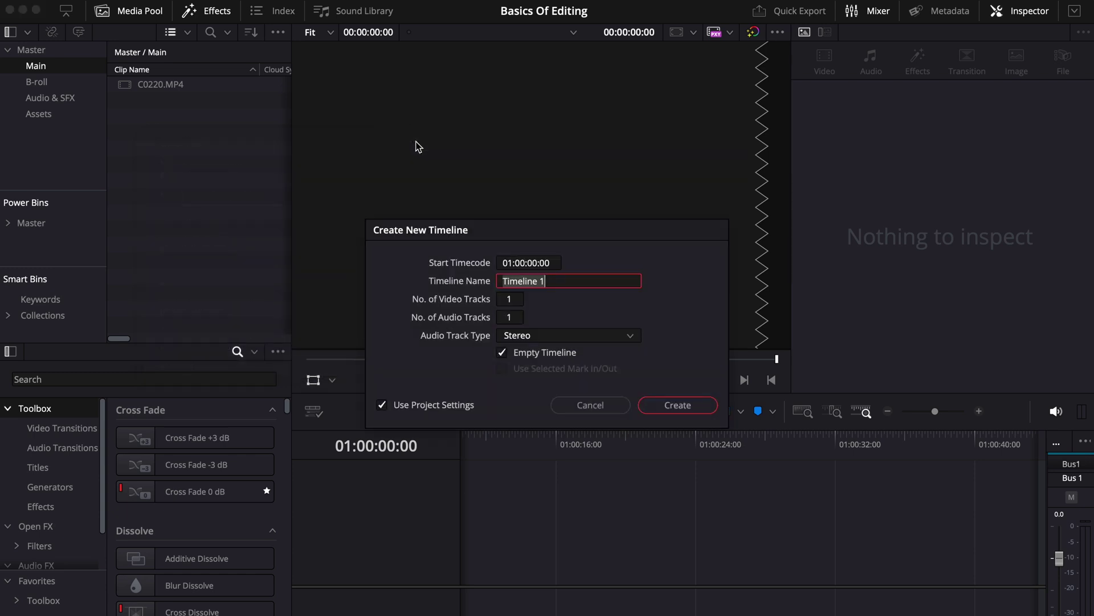
left_click(666, 415)
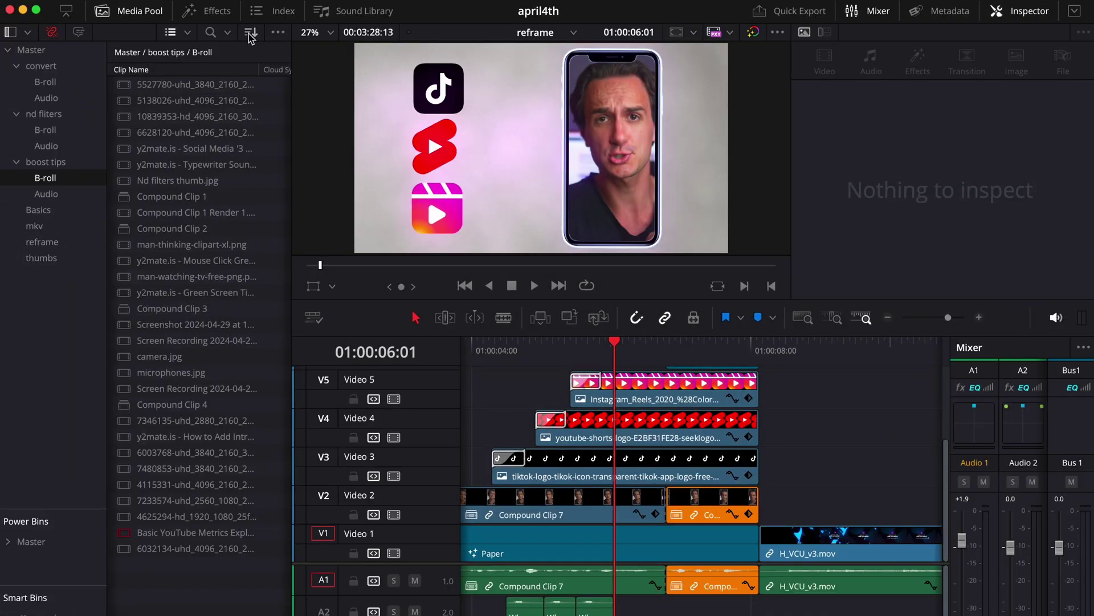
left_click(250, 33)
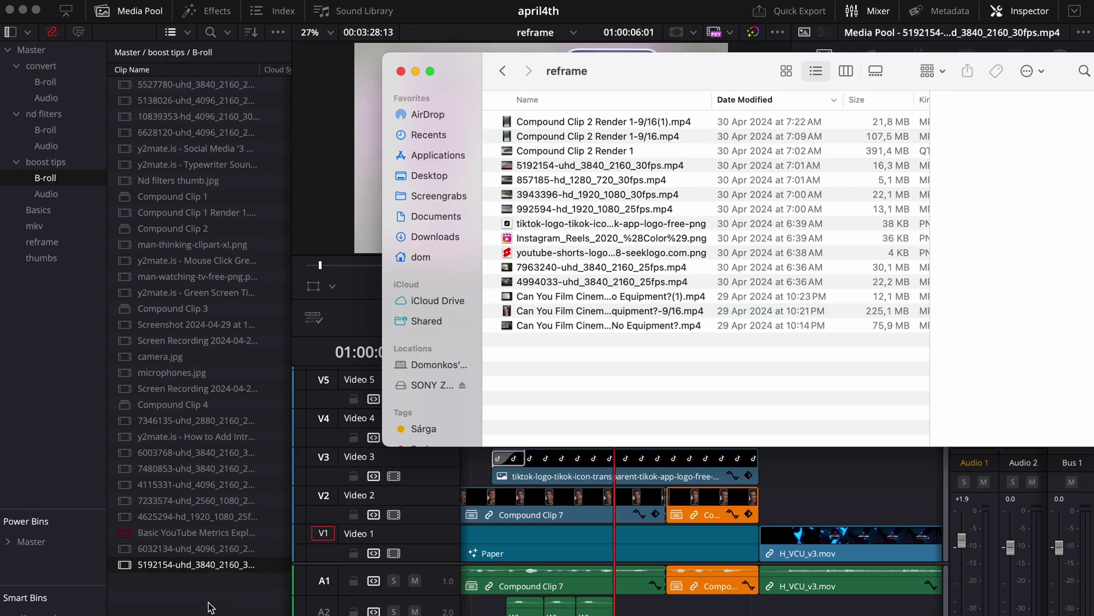
Bring Resolve back in front of the Finder reframe window.
left_click(137, 597)
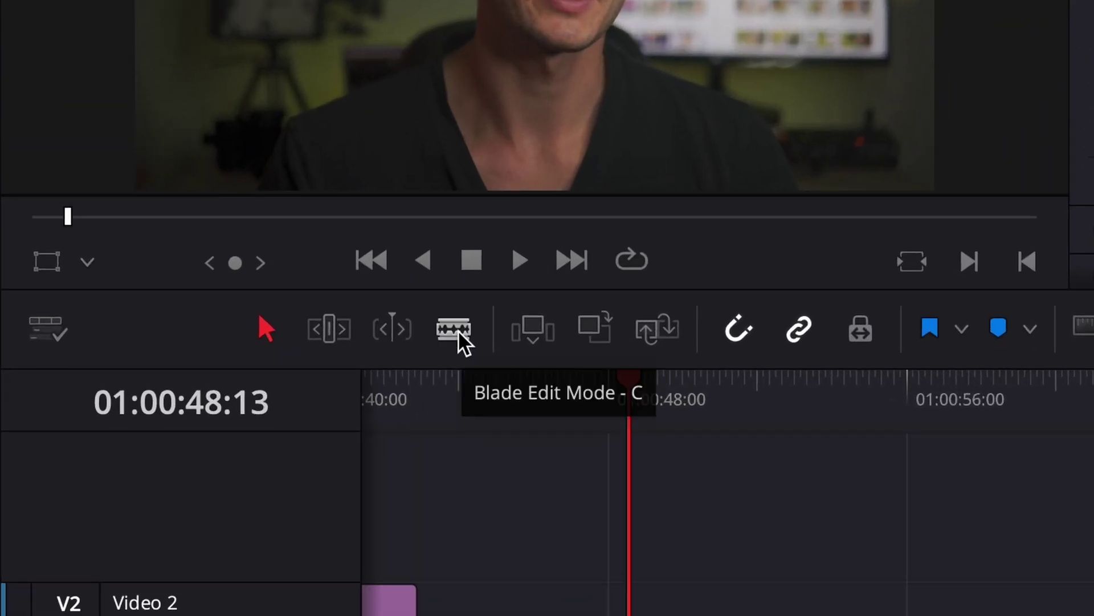
Make two blade cuts through C0220.MP4 and its audio, then return to selection mode.
left_click(457, 336)
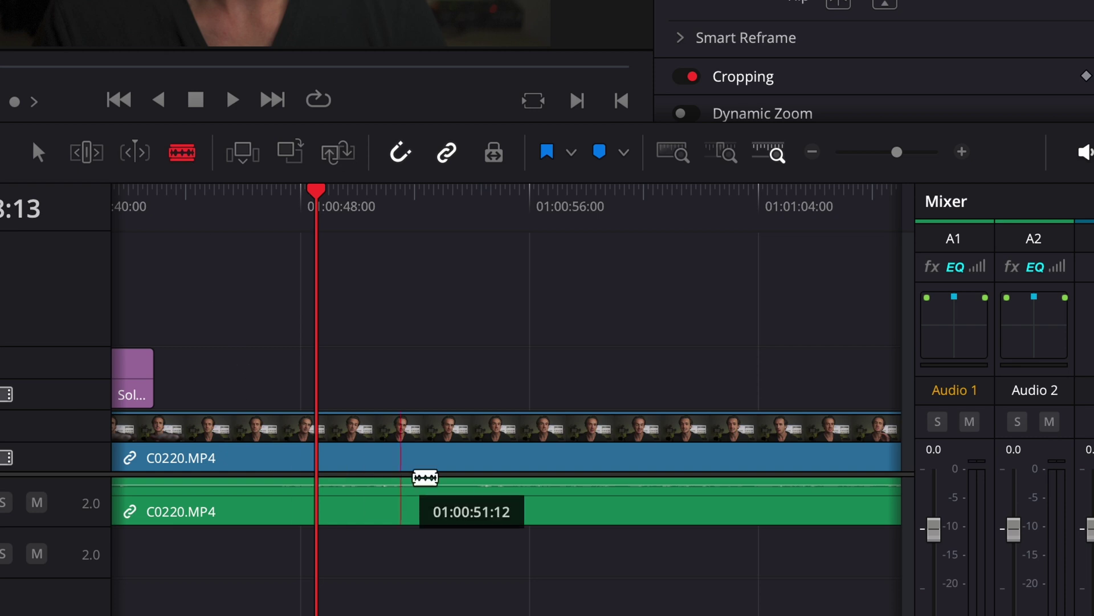
left_click(386, 456)
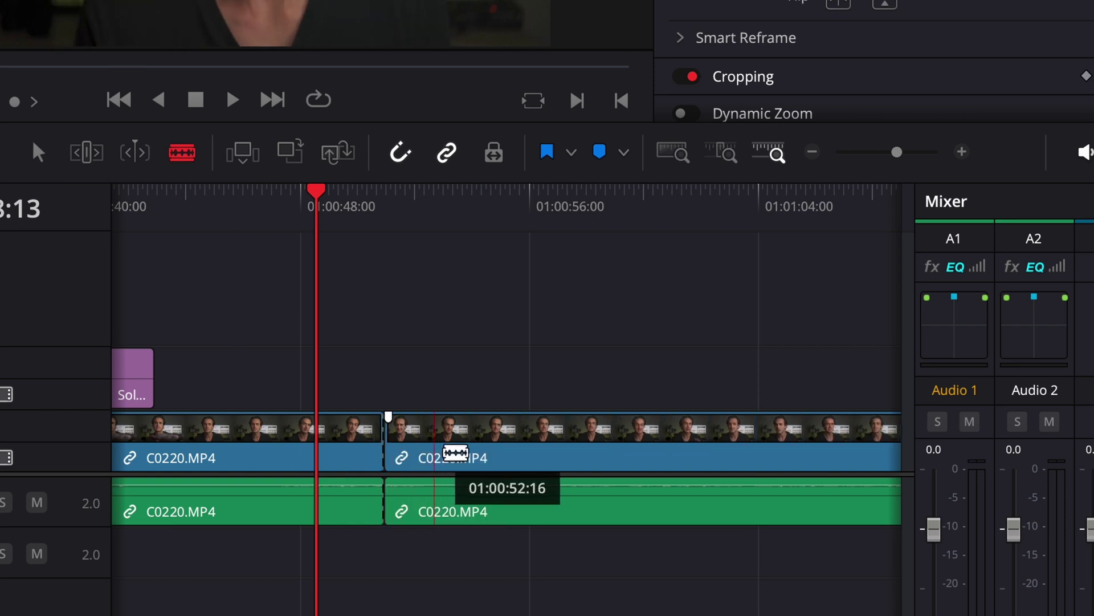
left_click(478, 456)
key("a")
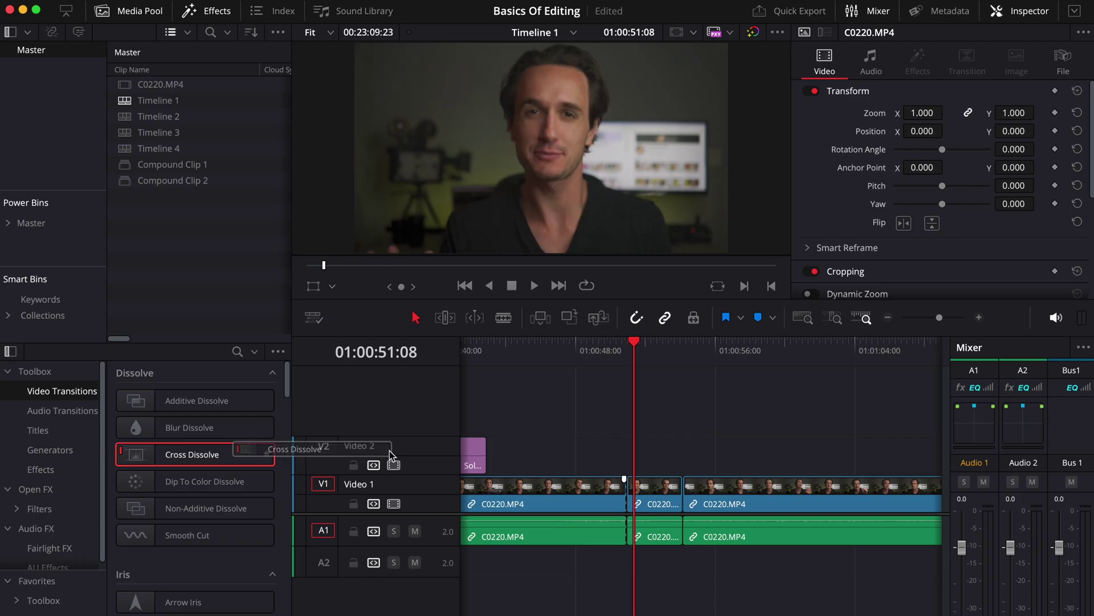
Add a Cross Fade 0 dB audio transition at the cut and play it back.
left_click(63, 410)
left_click_drag(191, 454, 719, 561)
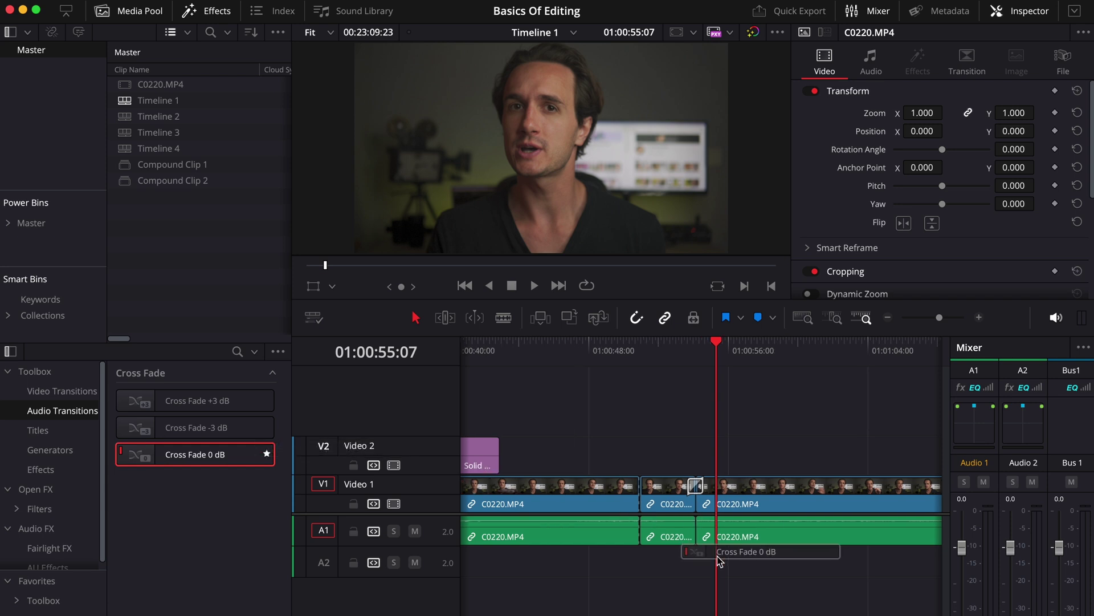
left_click(688, 352)
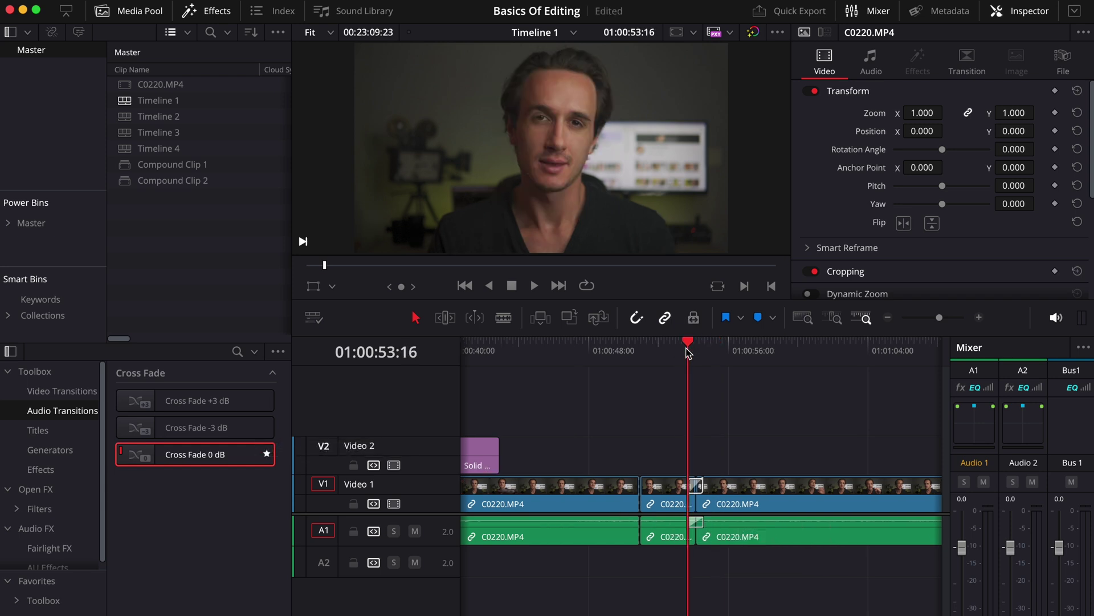
key("space")
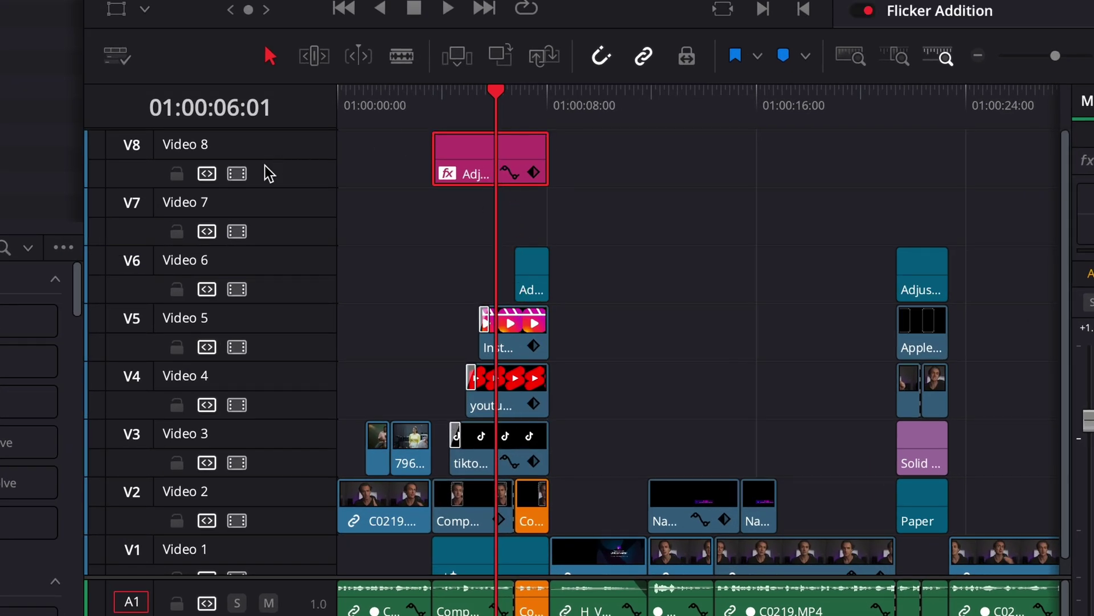
Turn off Video 8 and review the adjustment clip's Camera Shake settings.
left_click(244, 174)
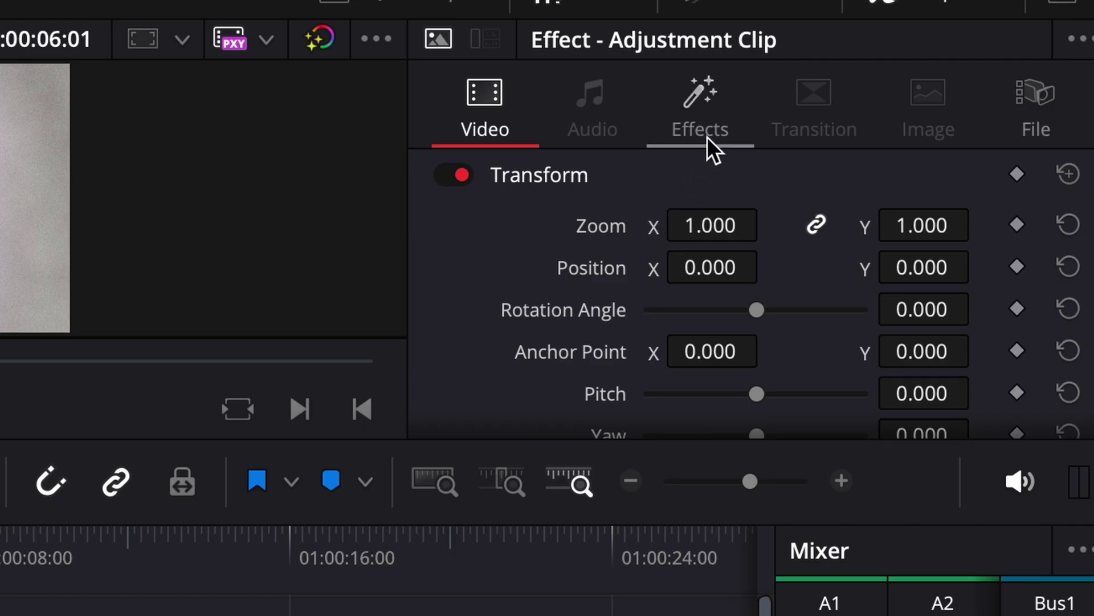
left_click(701, 131)
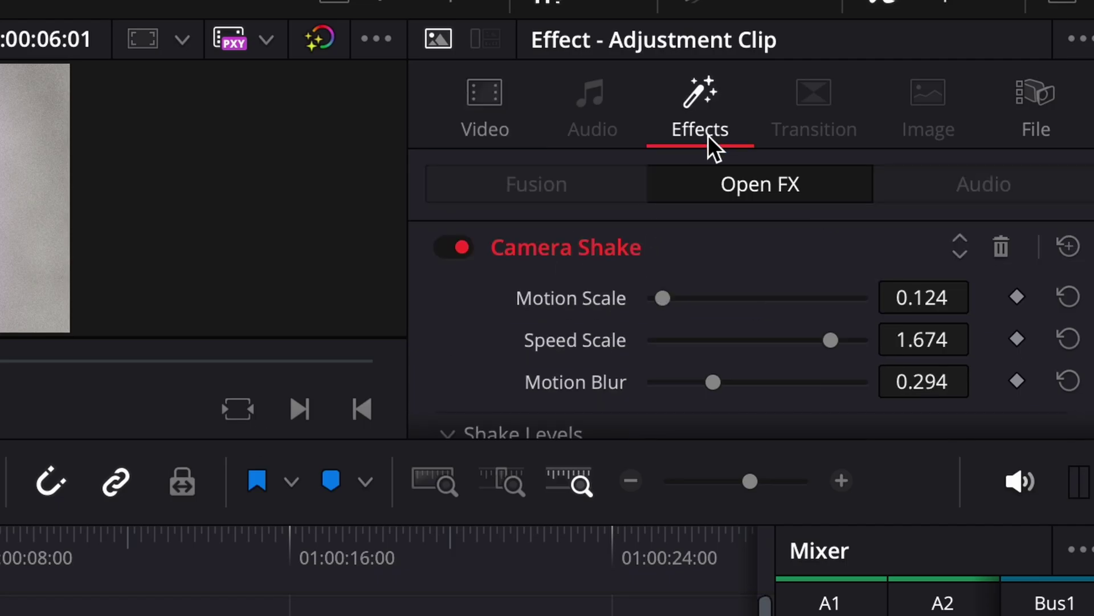
scroll(597, 324, "down", 10)
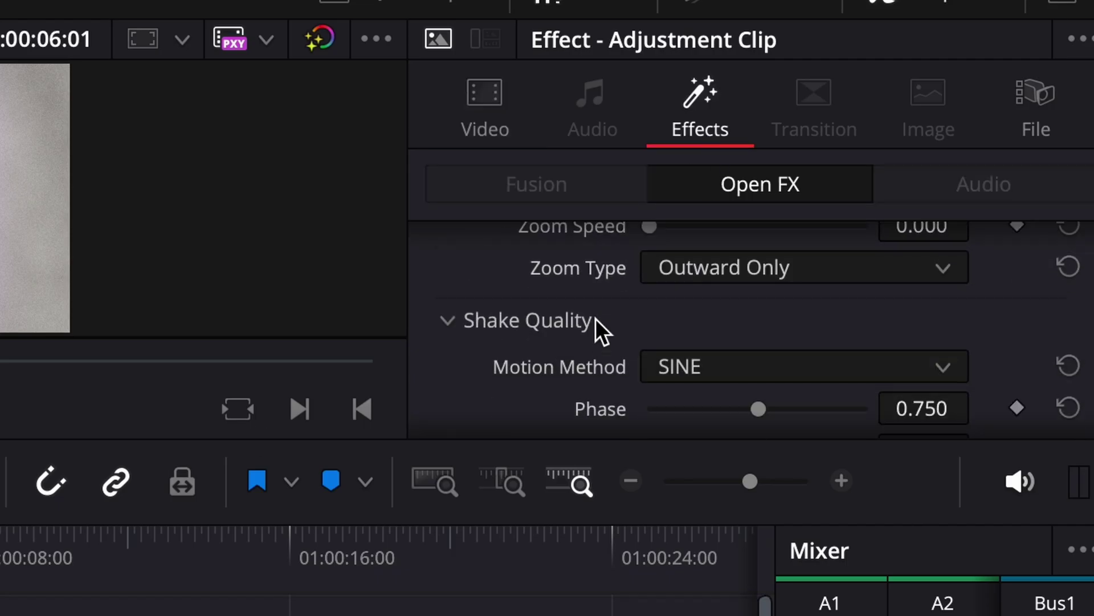
scroll(595, 318, "down", 8)
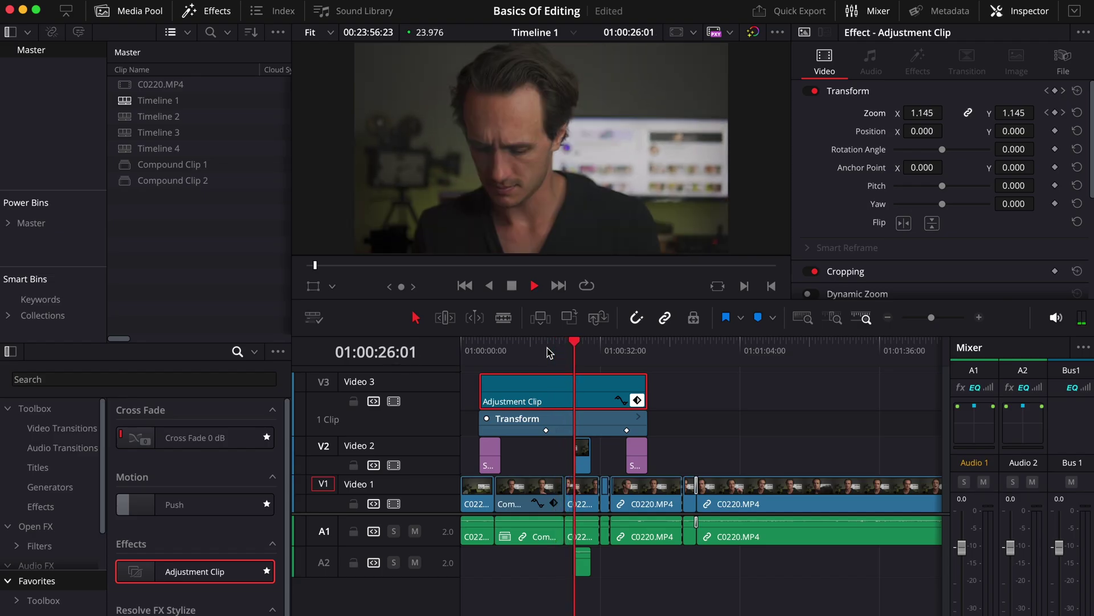
Grade the adjustment clip on the Color page, return to Edit, and turn off Video 3 to compare.
key("shift+6")
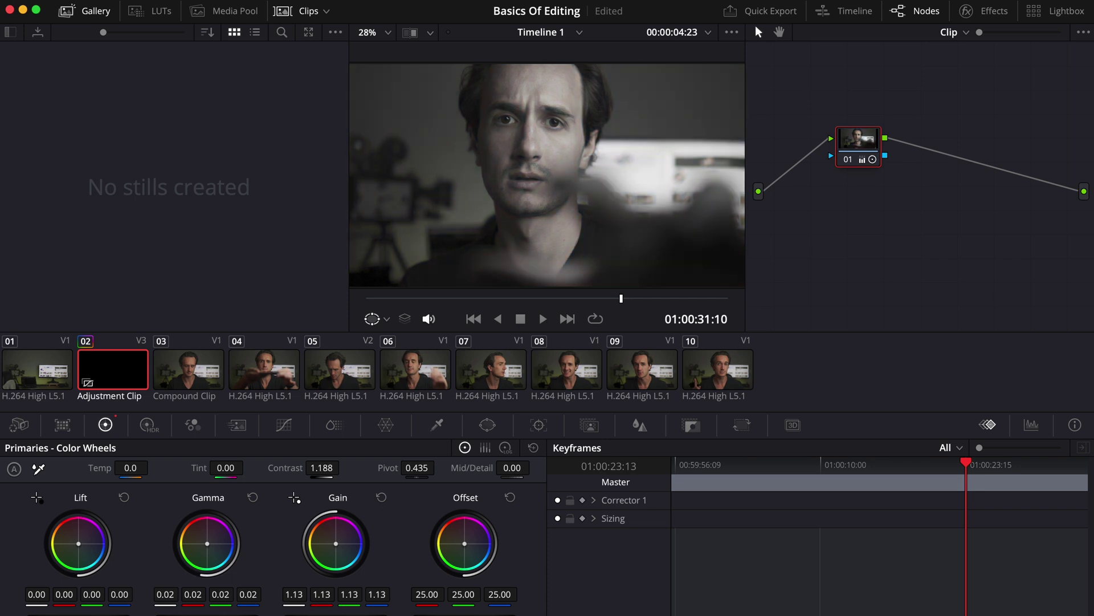
key("shift+4")
key("Up")
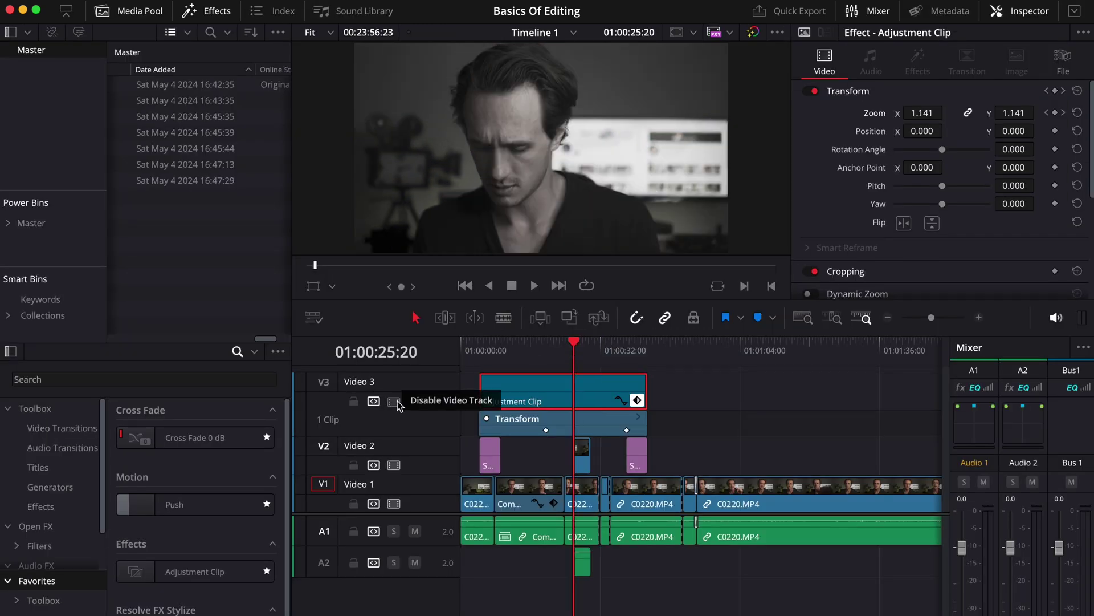
left_click(394, 401)
Turn Video 3 back on, then swap the V1 Cross Dissolve for Blur Dissolve and play it back.
left_click(394, 402)
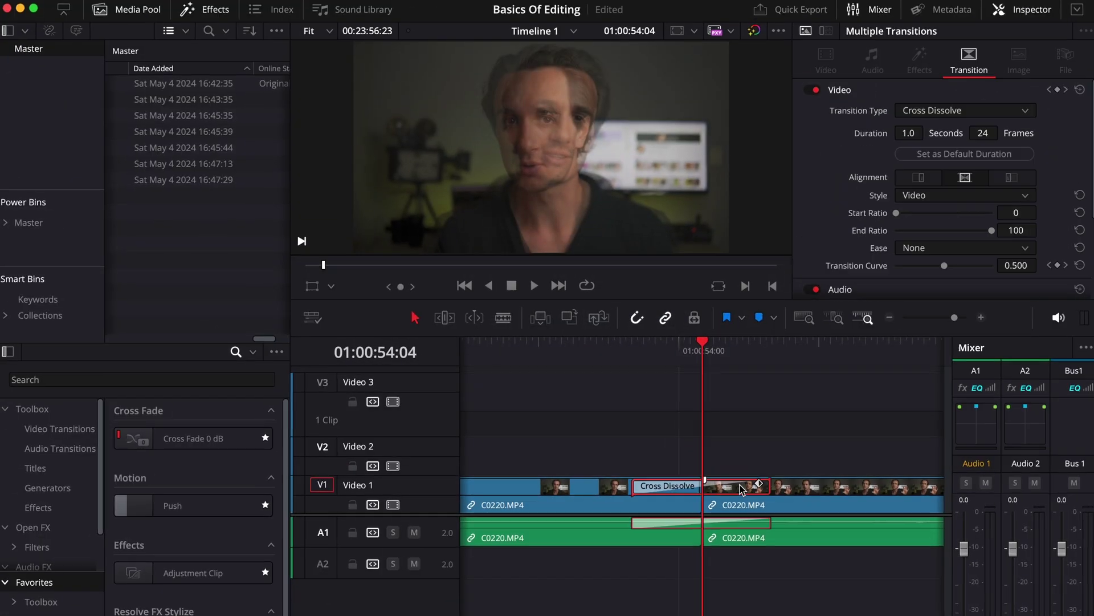
left_click(35, 431)
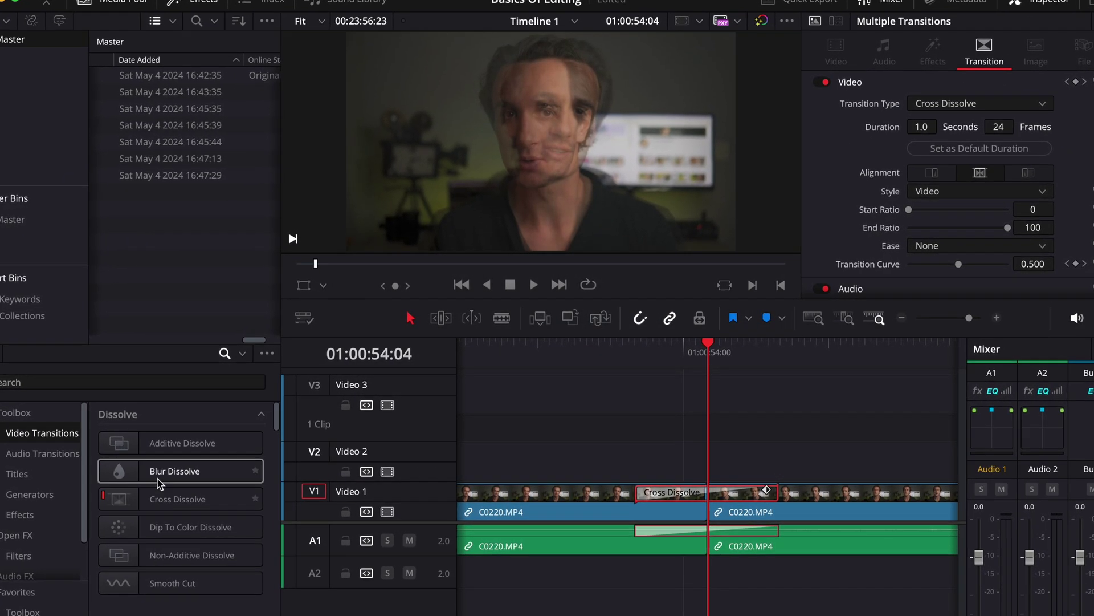
left_click_drag(160, 484, 673, 494)
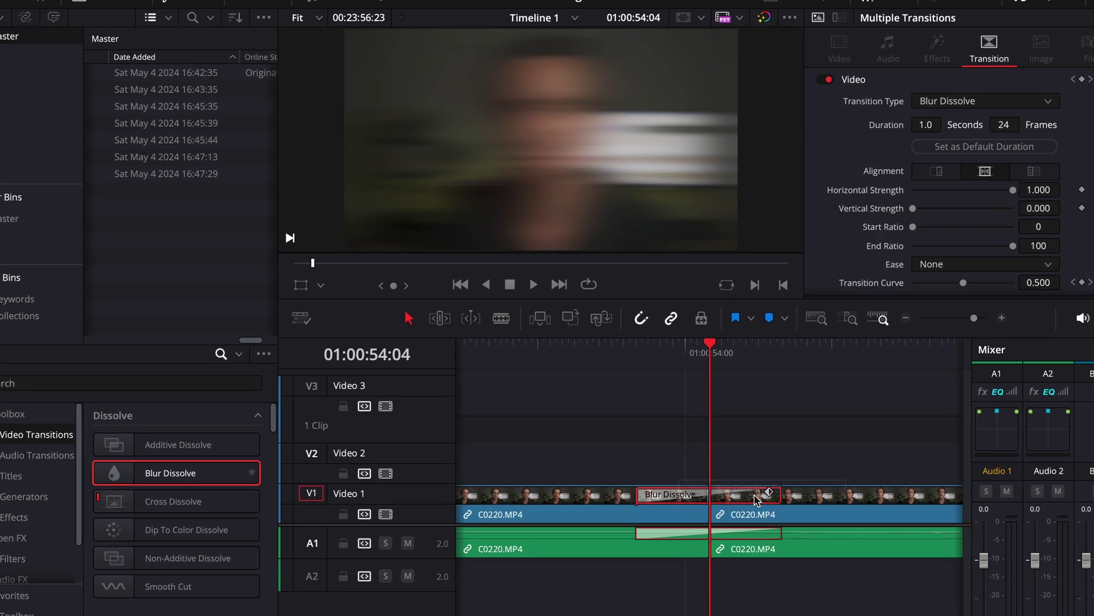
left_click(646, 352)
key("space")
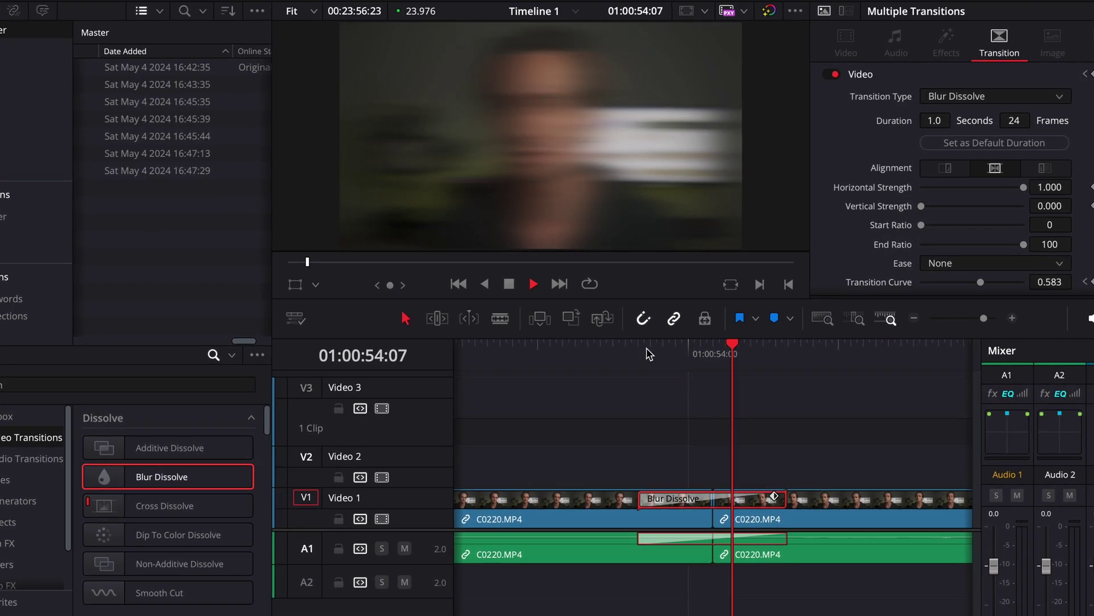
key("space")
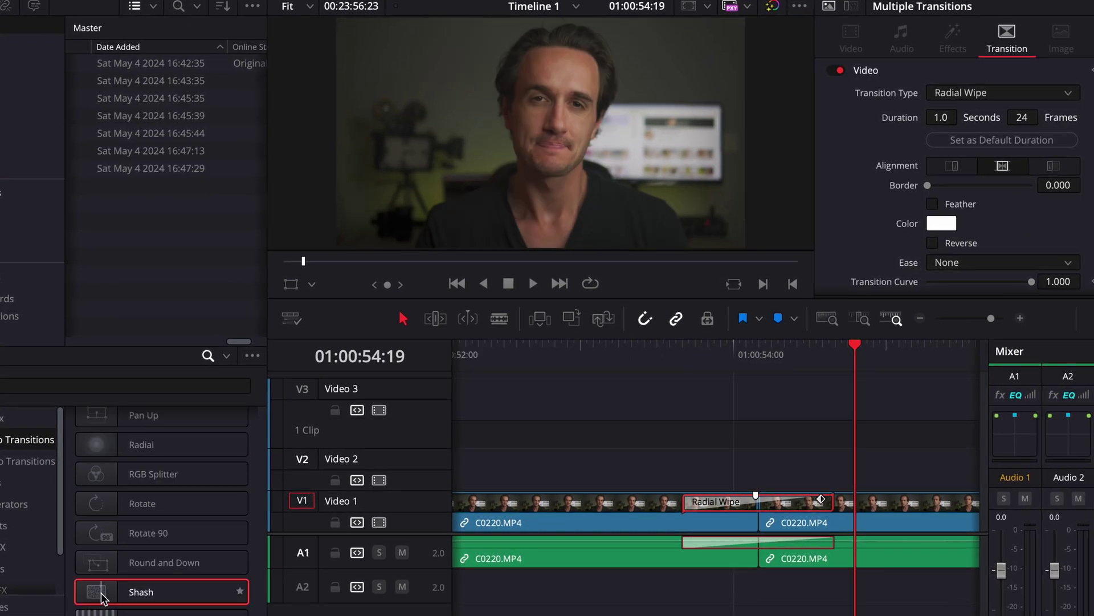
Replace the V1 transition with Shash, then play back Shash and the Burn Away transition.
left_click_drag(159, 593, 717, 505)
left_click(684, 364)
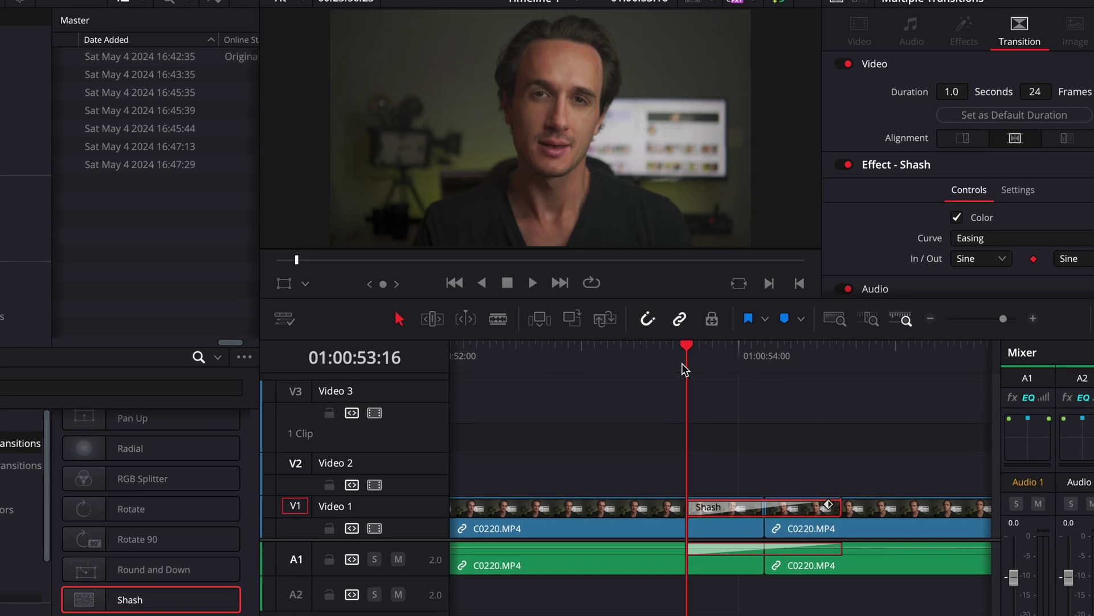
key("space")
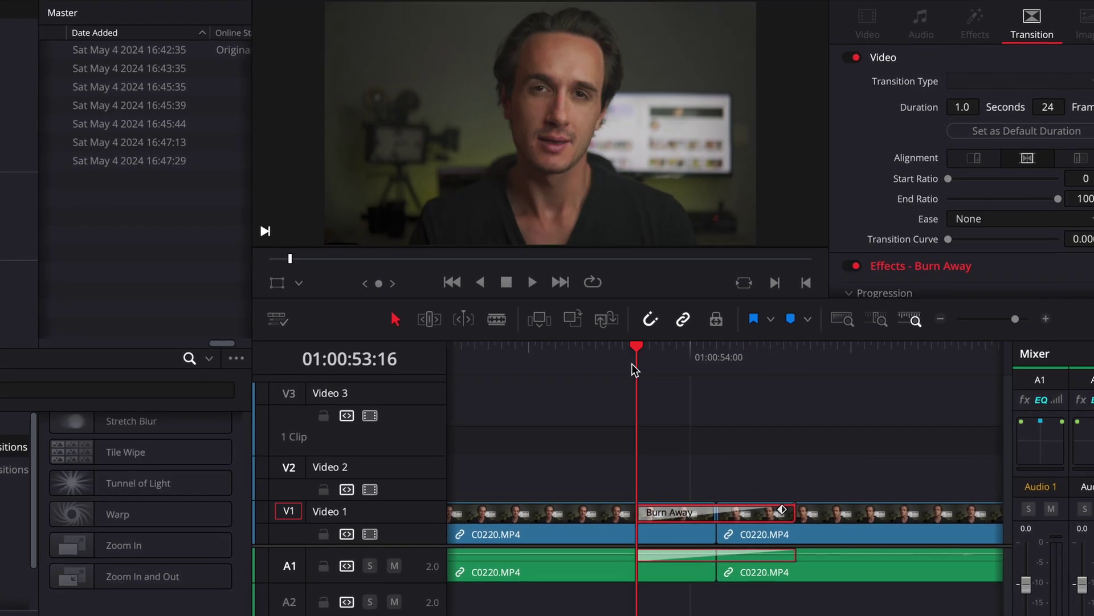
key("space")
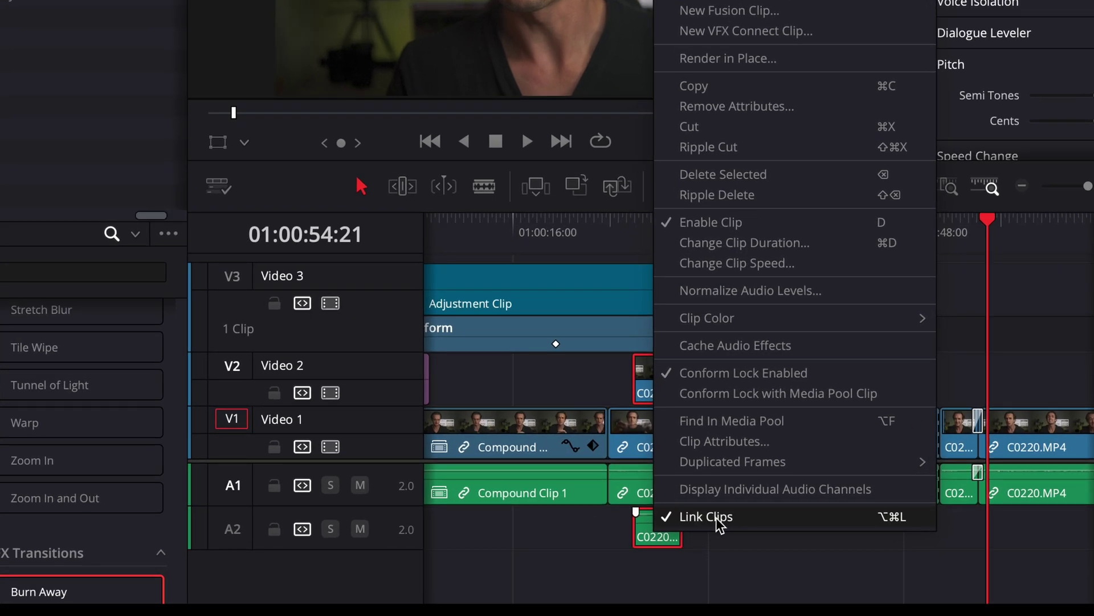
Unlink the Video 2 C0220 clip from its audio, shift the video alone, then relink and move both right.
left_click(661, 553)
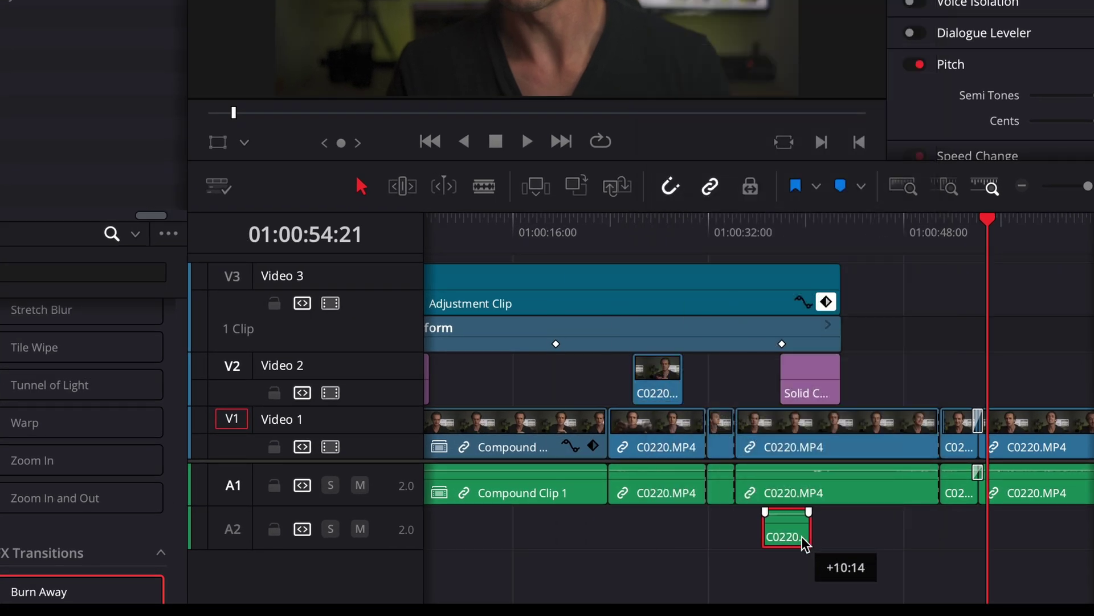
left_click_drag(660, 388, 673, 393)
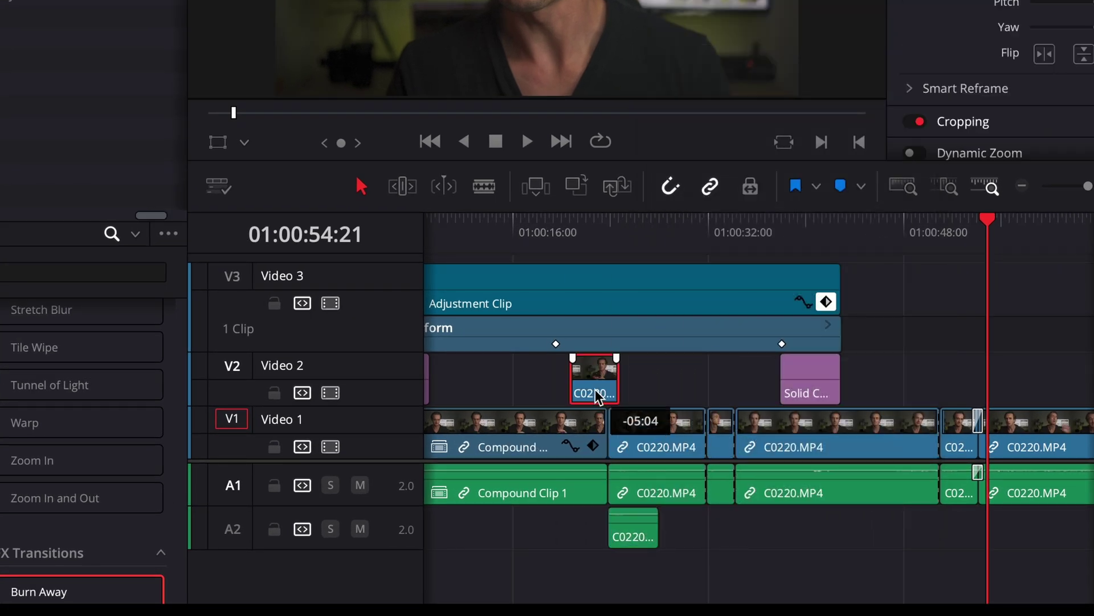
right_click(631, 541)
left_click(660, 521)
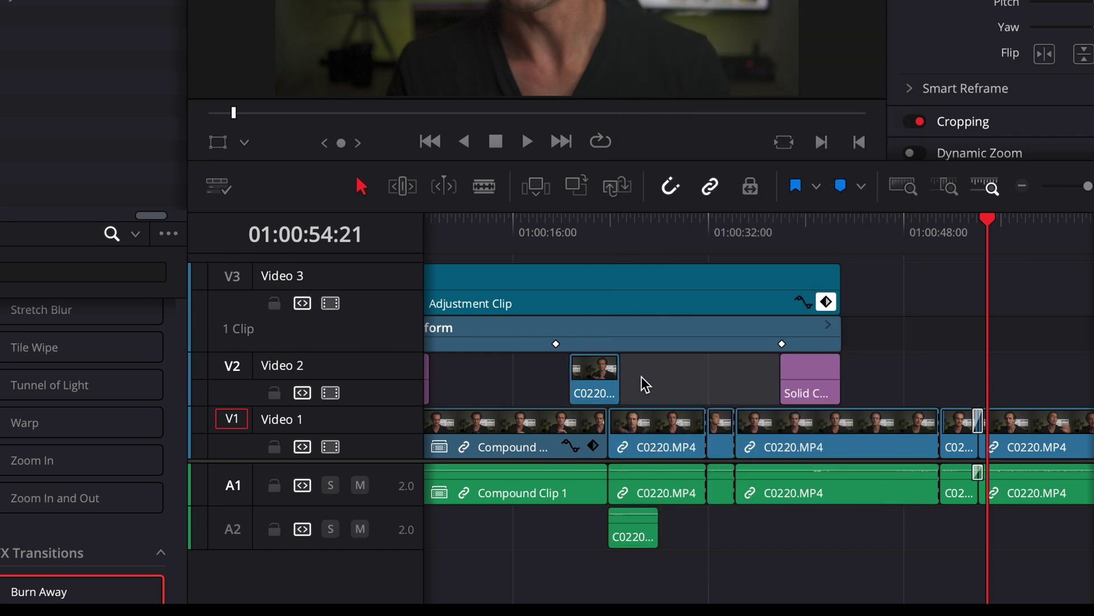
left_click_drag(607, 383, 661, 383)
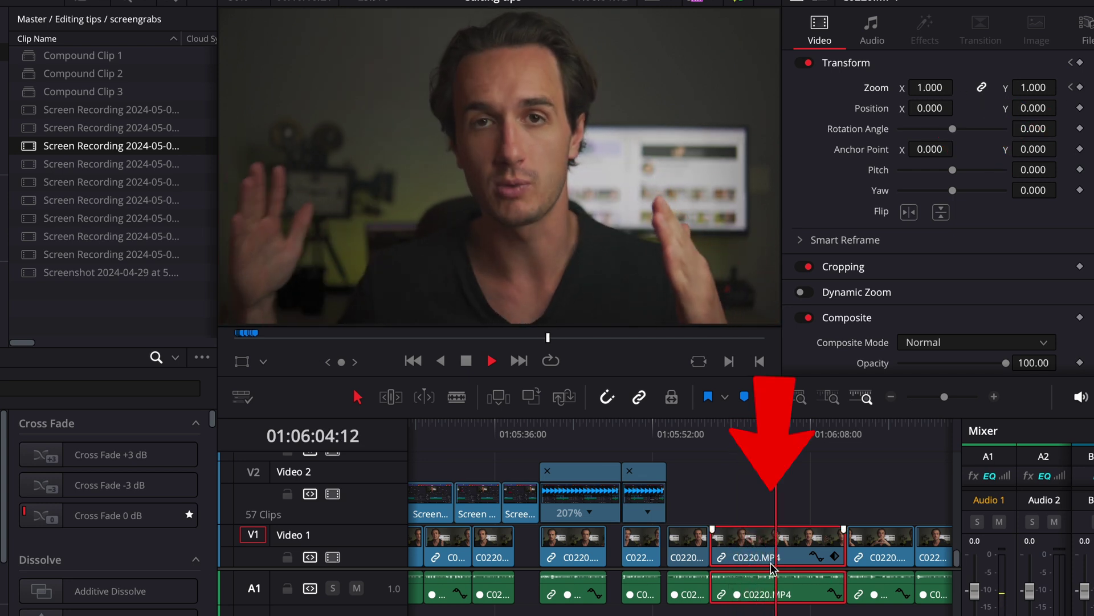
Show the C0220.MP4 clip's Transform keyframe track and zoom the timeline in on the keyframes.
left_click(835, 557)
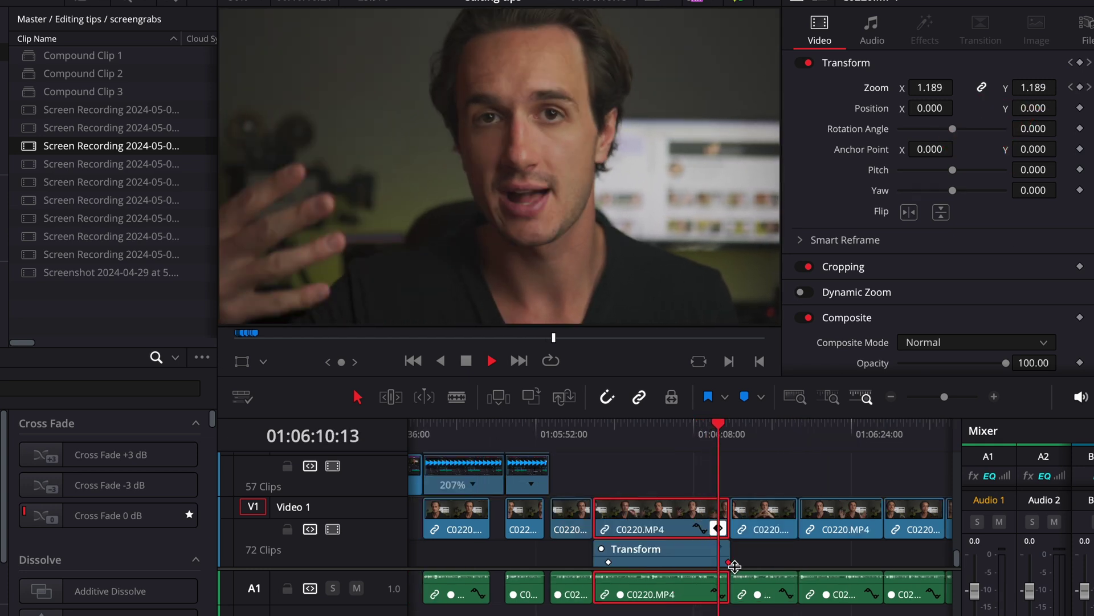
key("super+equal")
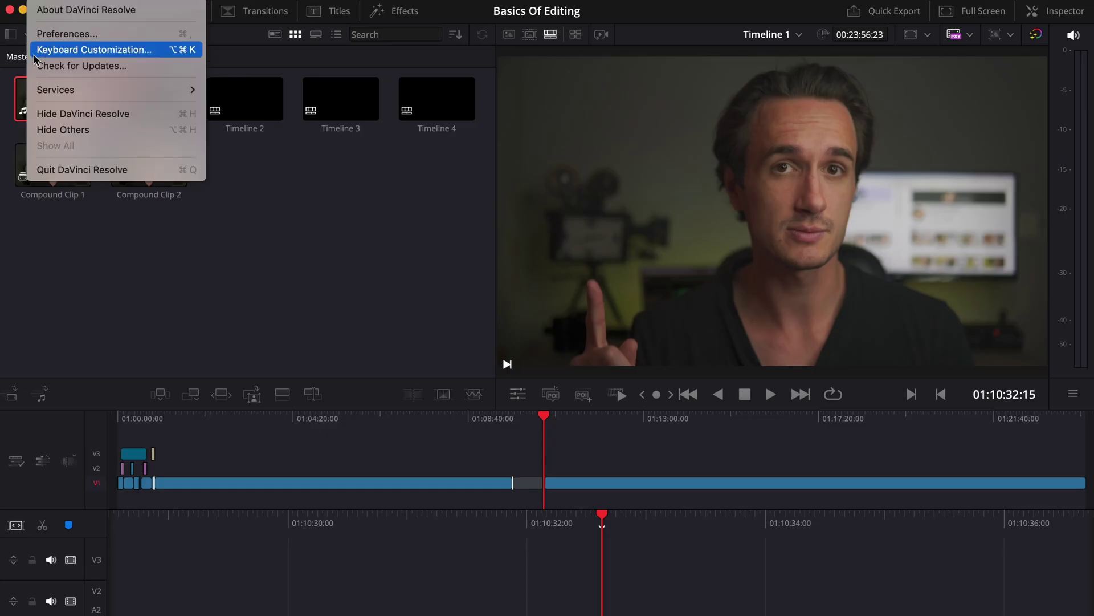
Look up the I key's Mark In assignment in Keyboard Customization, then mark in and out points on C0220.MP4.
left_click(125, 54)
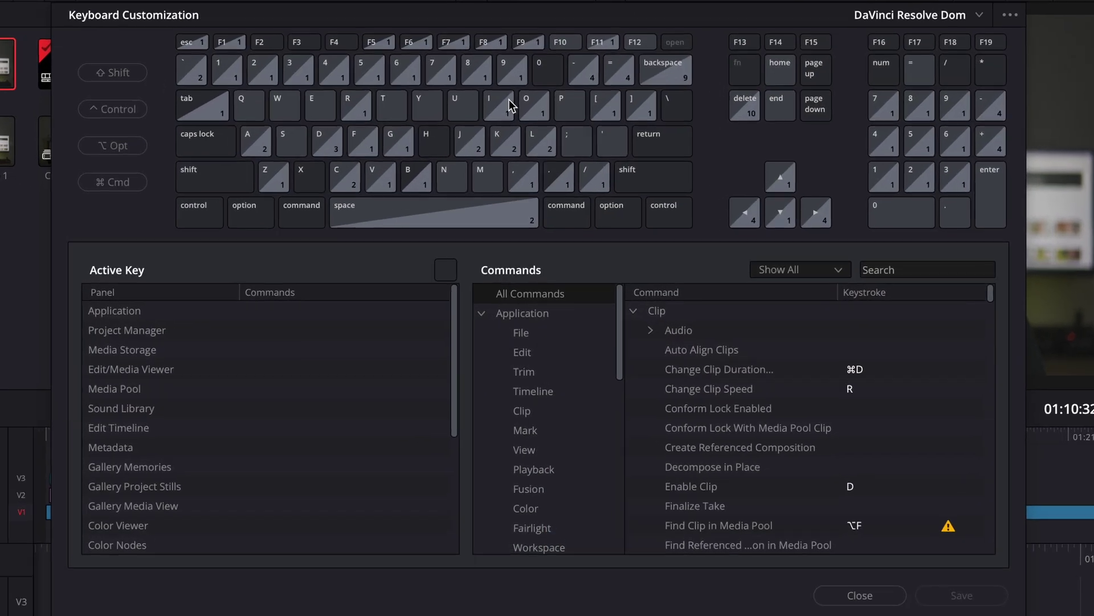
left_click(499, 132)
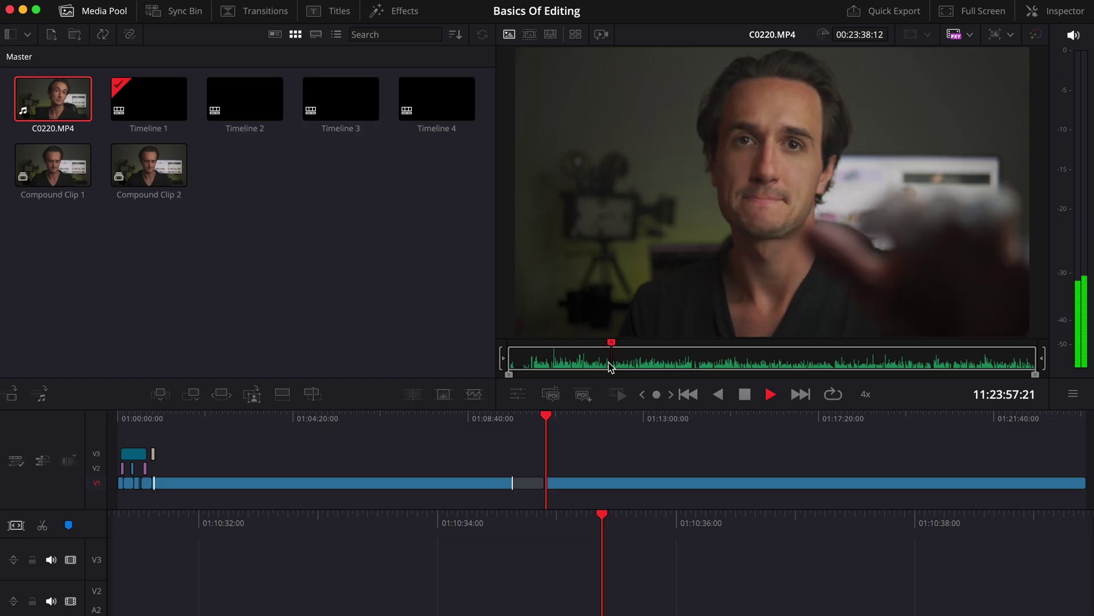
key("i")
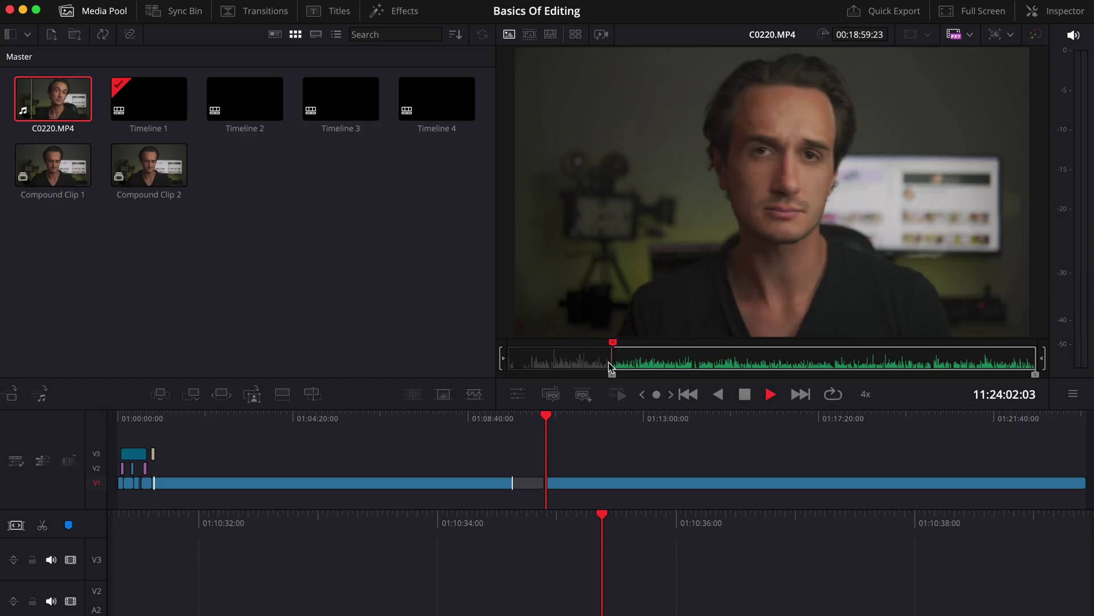
key("space")
key("o")
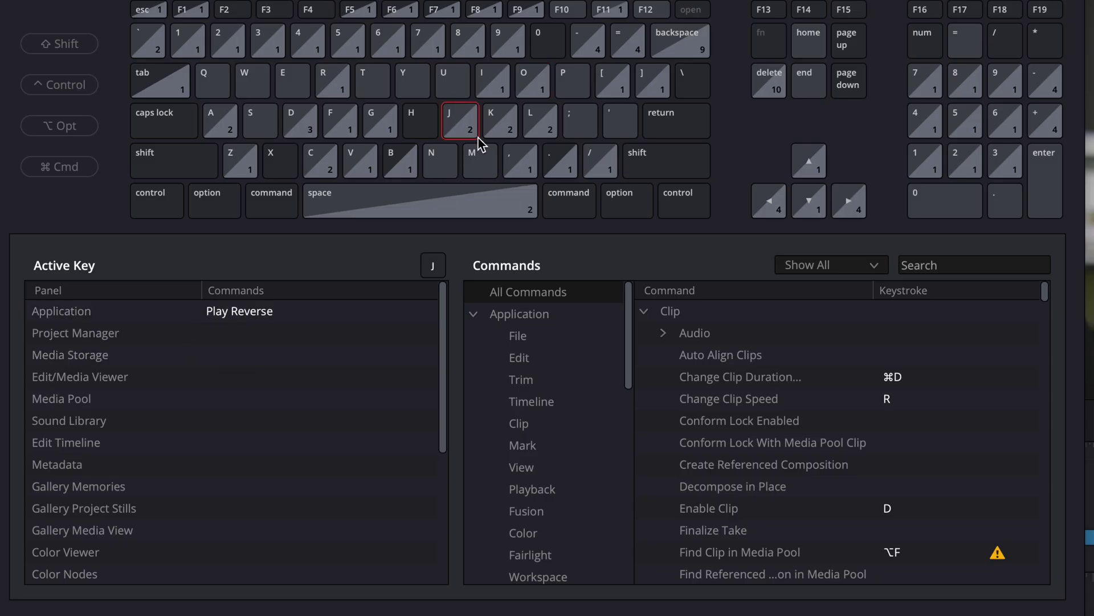
Check the keyboard map for the Play Forward and Normal Edit Mode shortcut assignments.
left_click(537, 121)
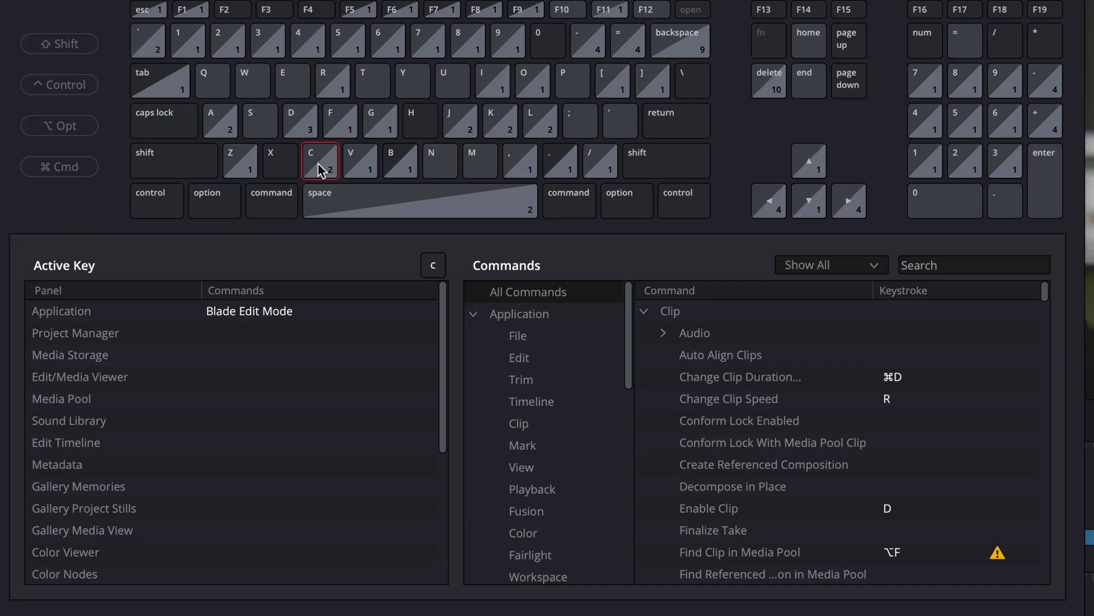
left_click(360, 154)
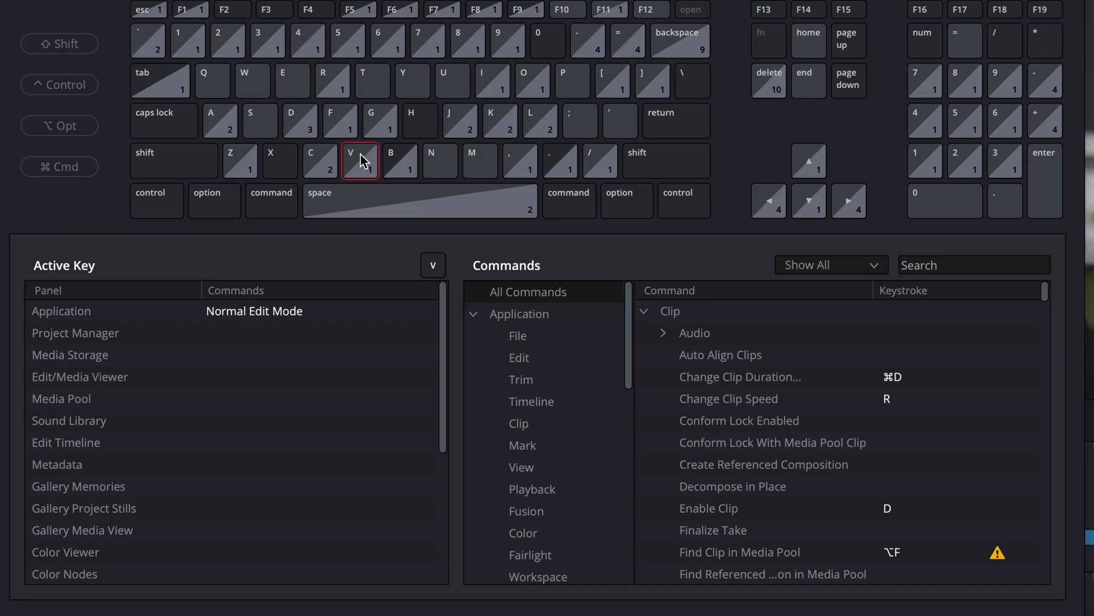